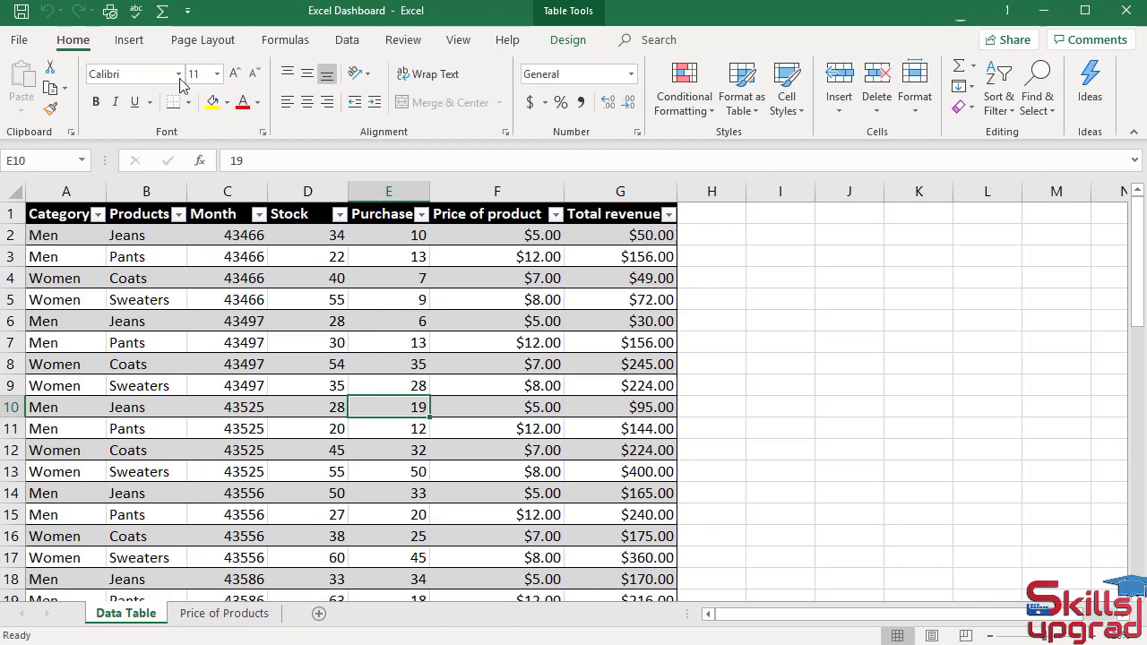
# Insert a PivotChart based on Table4 in a new worksheet.
pyautogui.click(129, 39)
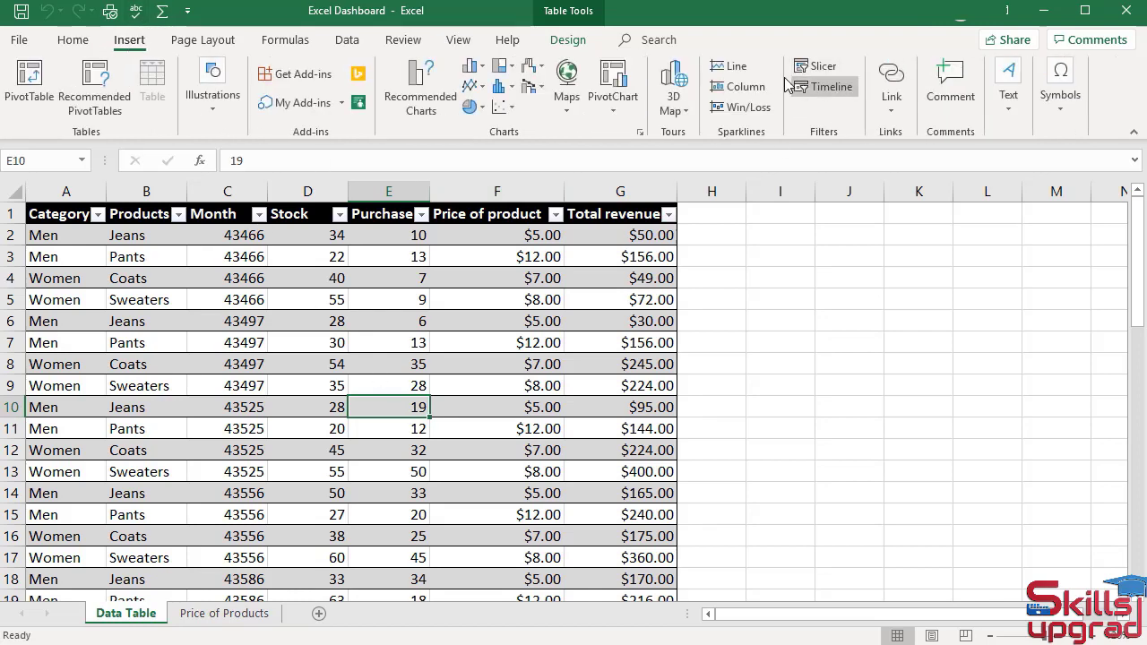
pyautogui.click(611, 79)
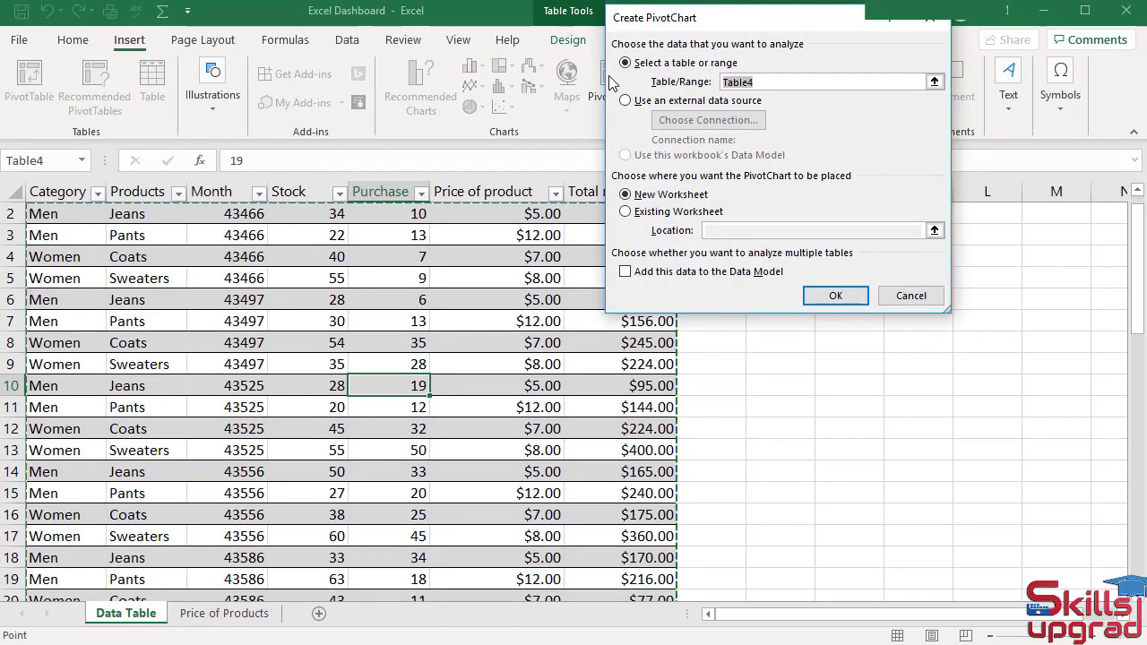
pyautogui.click(833, 293)
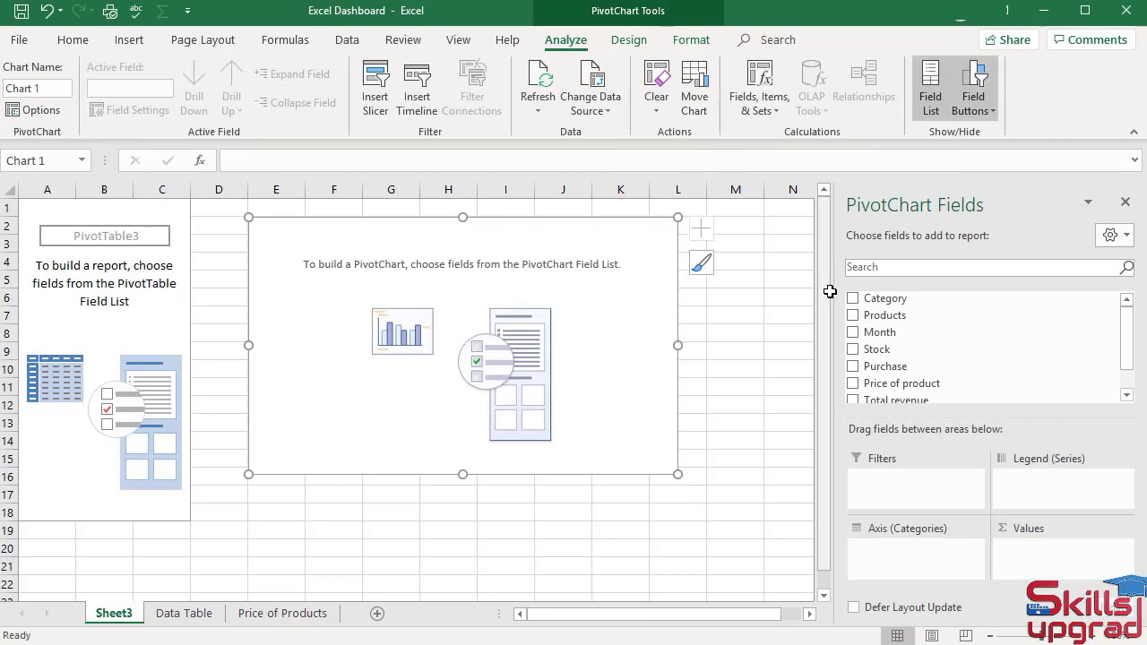
# Review the source data on the Data Table sheet and return to the new PivotChart sheet.
pyautogui.click(190, 617)
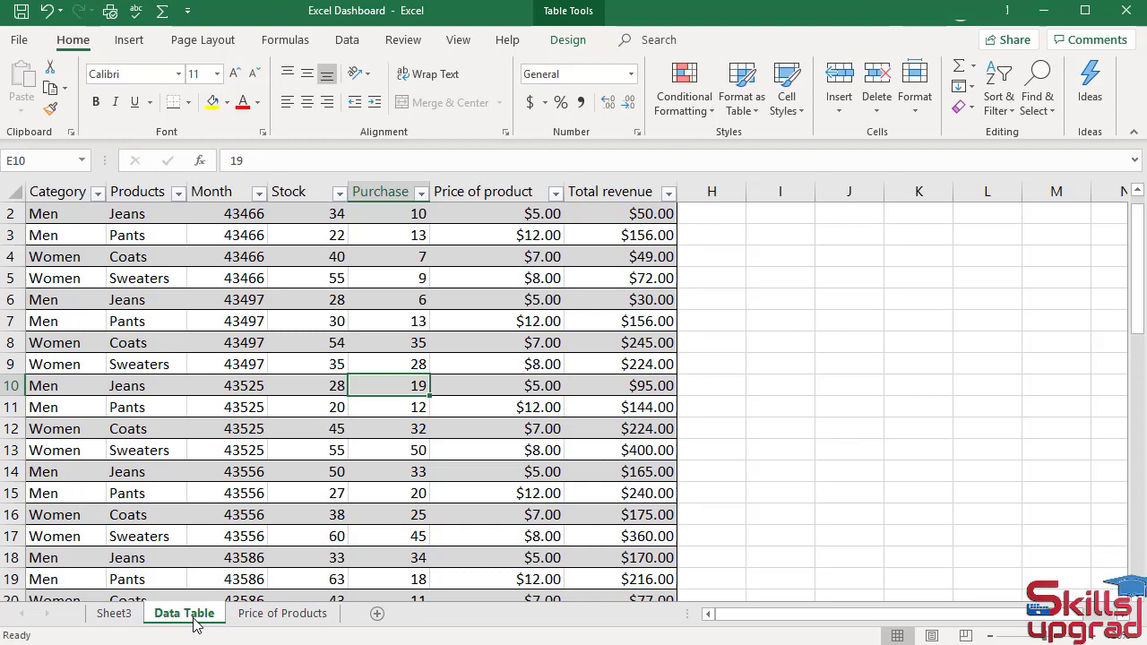
pyautogui.scroll(1, 337, 281)
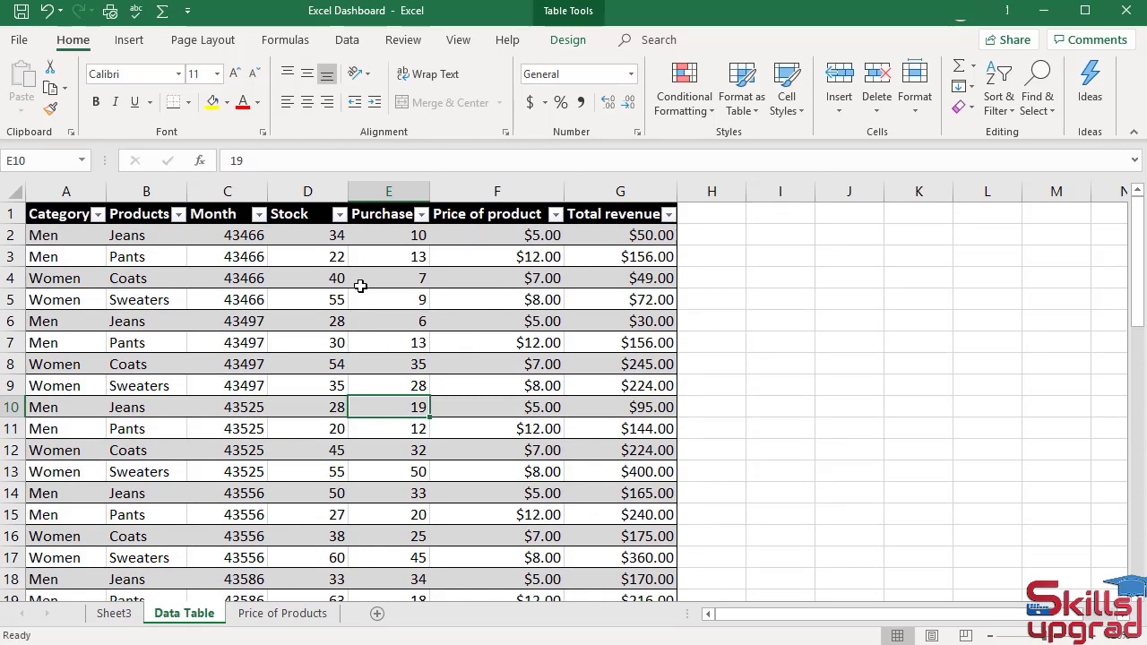
pyautogui.click(114, 616)
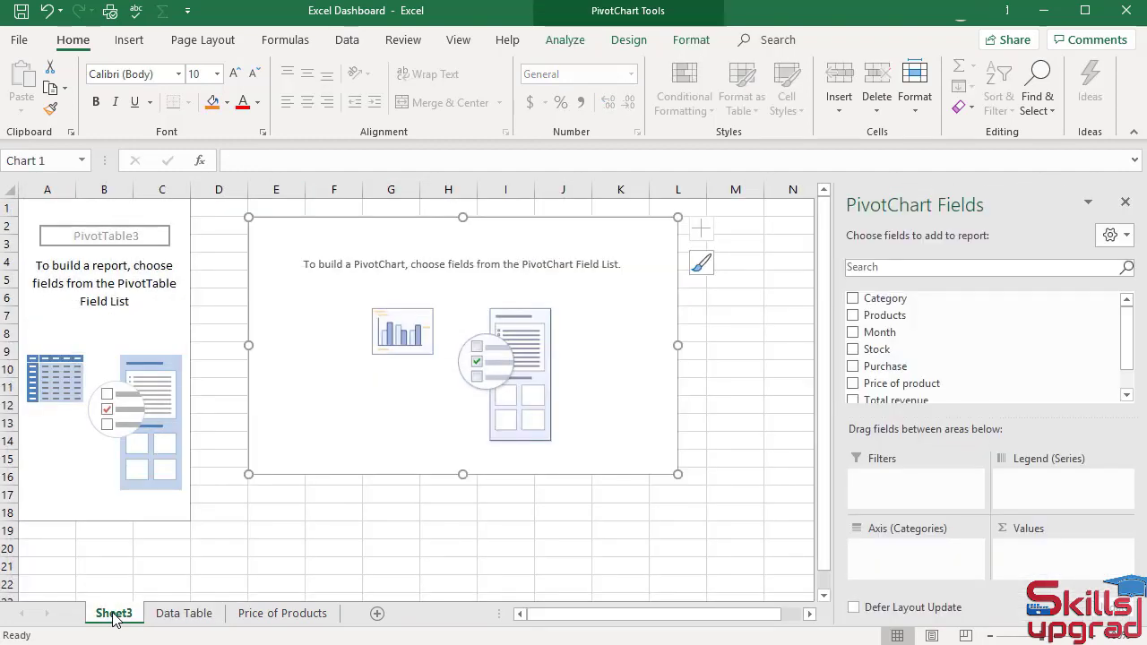
# Rename the PivotChart sheet as Total stock and purchase.
pyautogui.doubleClick(114, 616)
pyautogui.write('T')
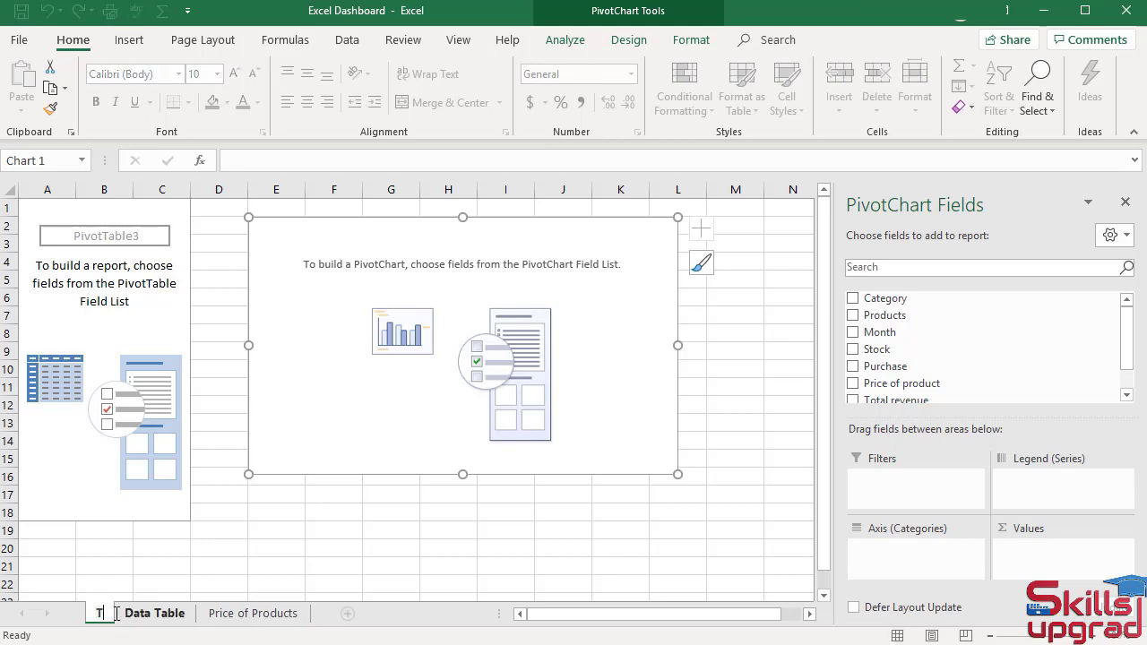
pyautogui.write('otal stock and purchase')
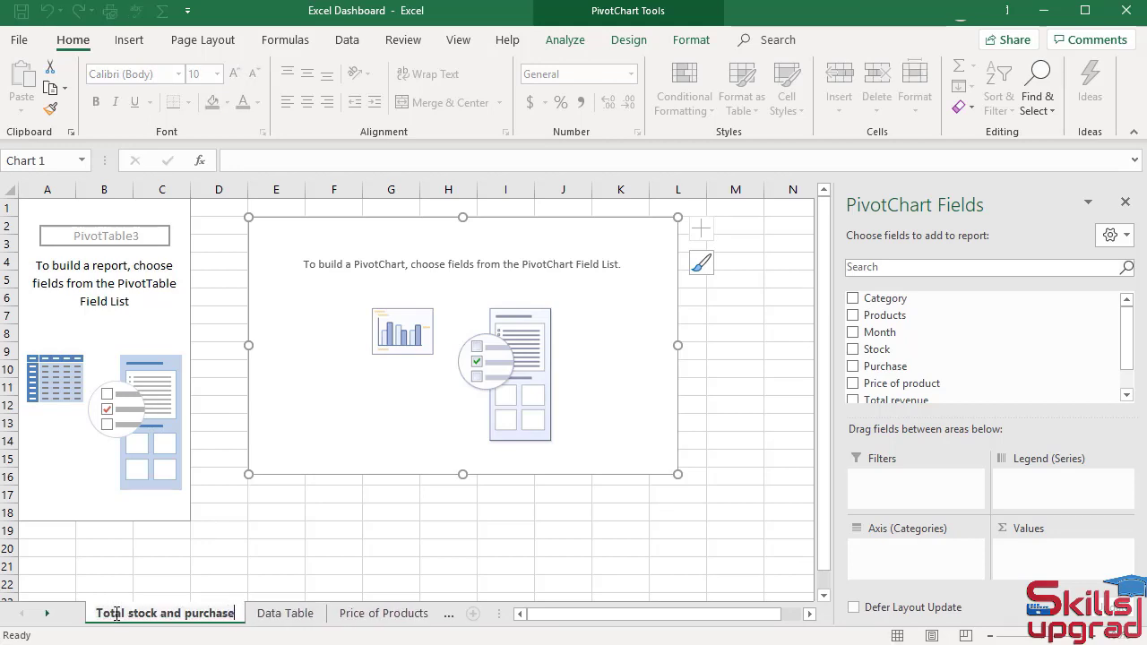
pyautogui.press('Return')
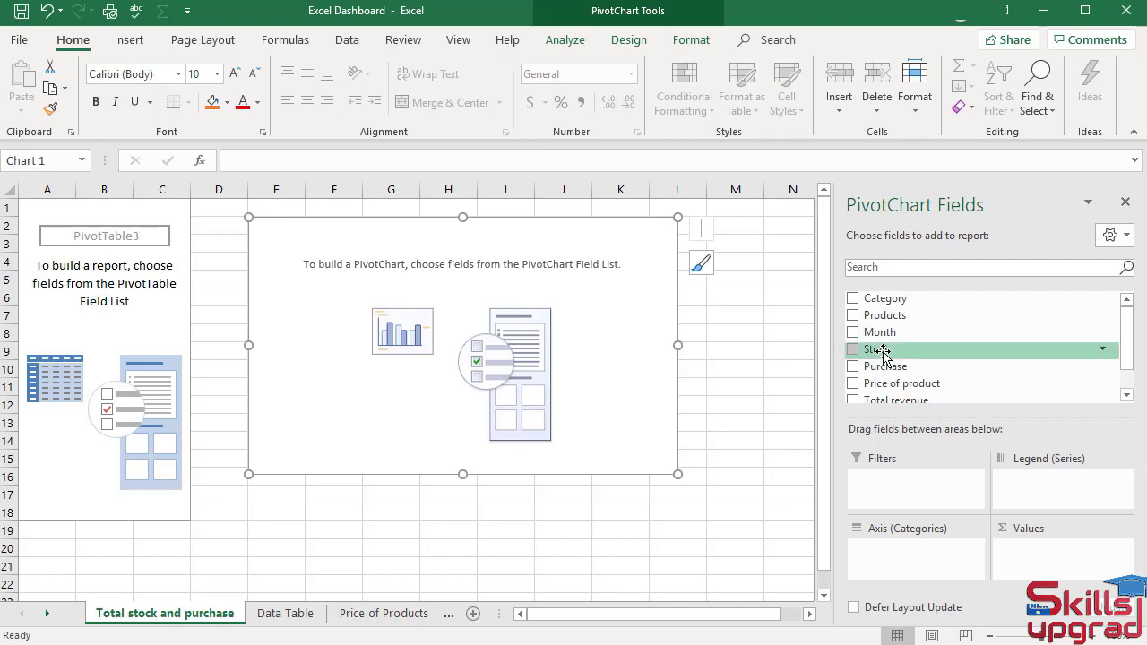
# Add Stock and Purchase to the PivotChart's values and Month to its axis categories.
pyautogui.moveTo(923, 349)
pyautogui.mouseDown()
pyautogui.moveTo(1018, 469)
pyautogui.moveTo(1042, 558)
pyautogui.mouseUp()
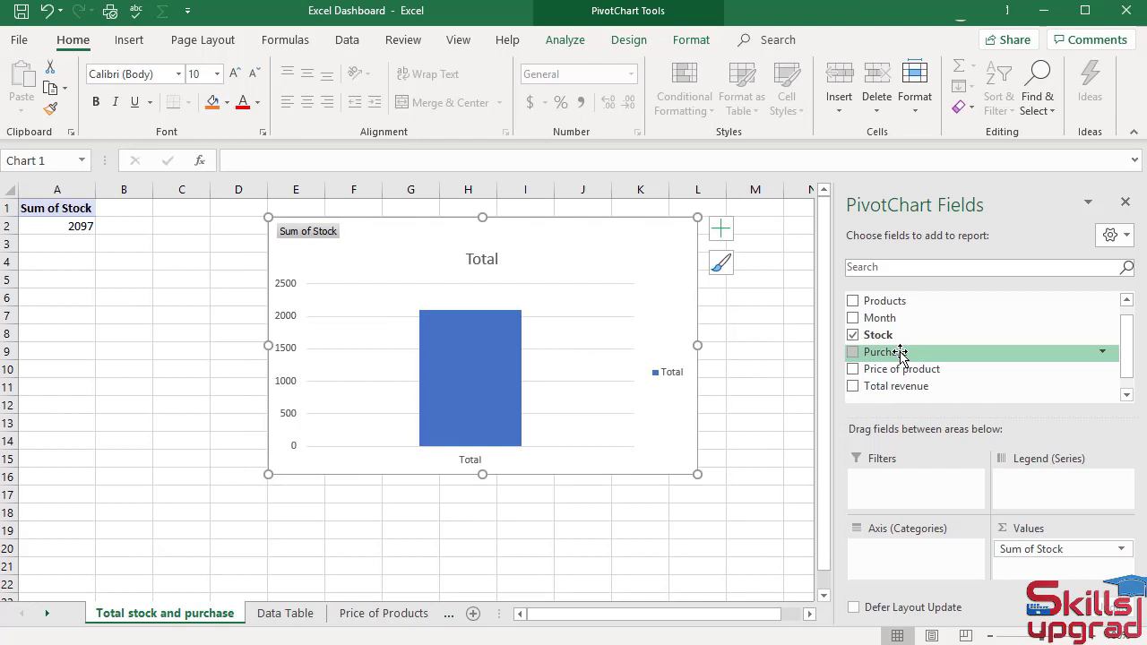
pyautogui.moveTo(900, 354); pyautogui.dragTo(1053, 573)
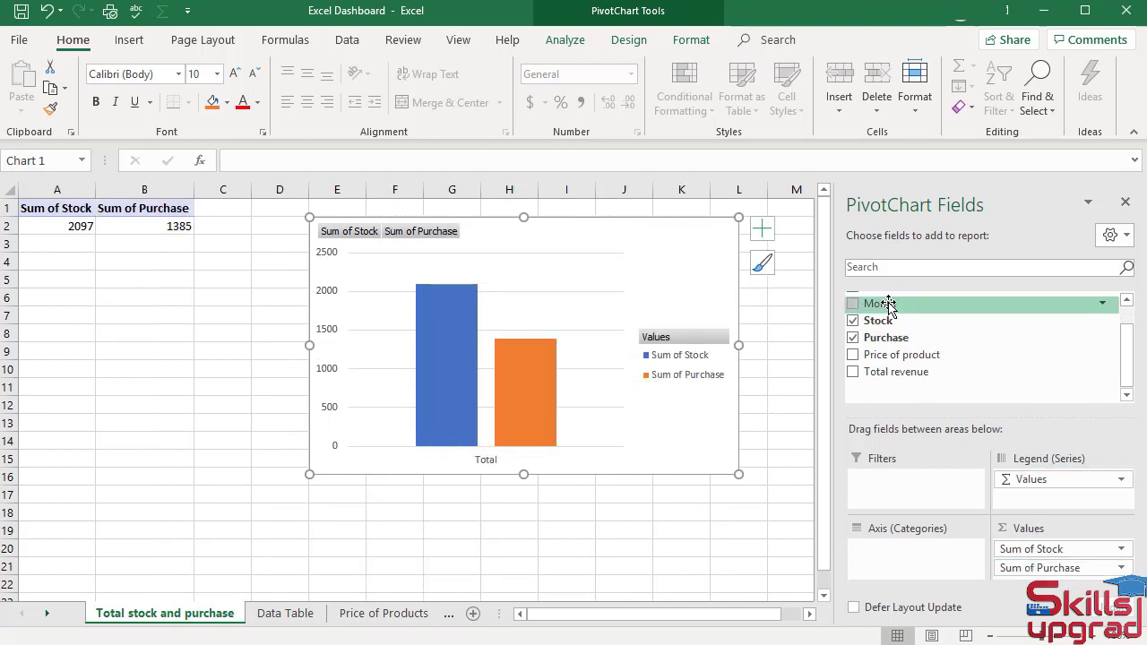
pyautogui.moveTo(887, 304); pyautogui.dragTo(896, 573)
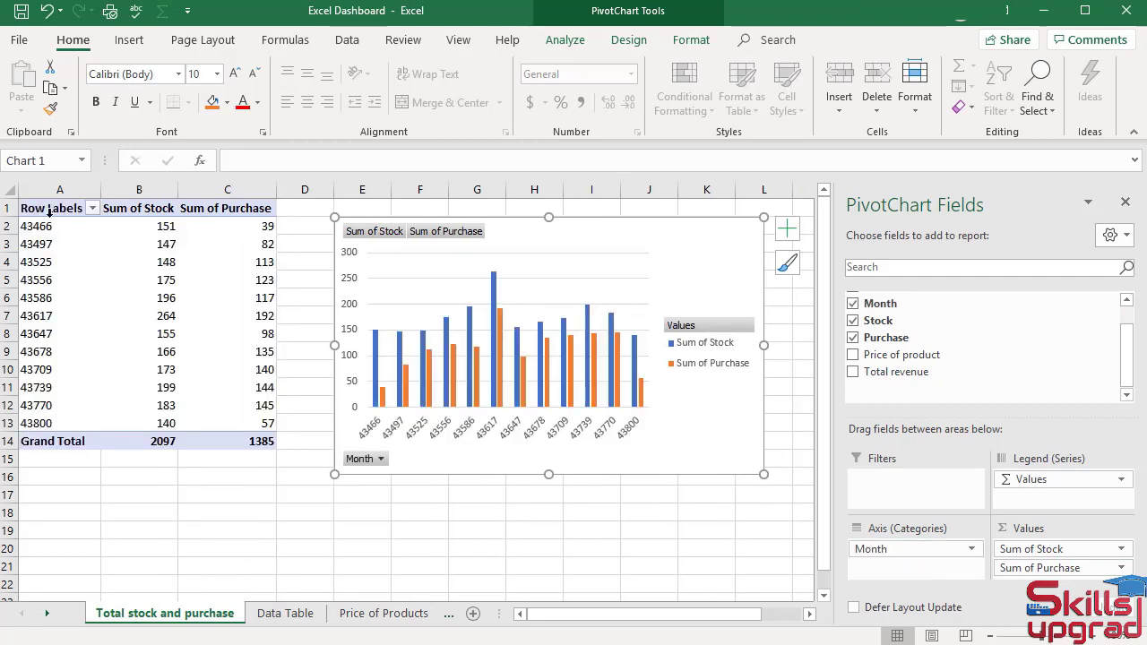
# Format the PivotTable's month row labels in A2:A13 as dates of the type *3/14/2012.
pyautogui.click(49, 215)
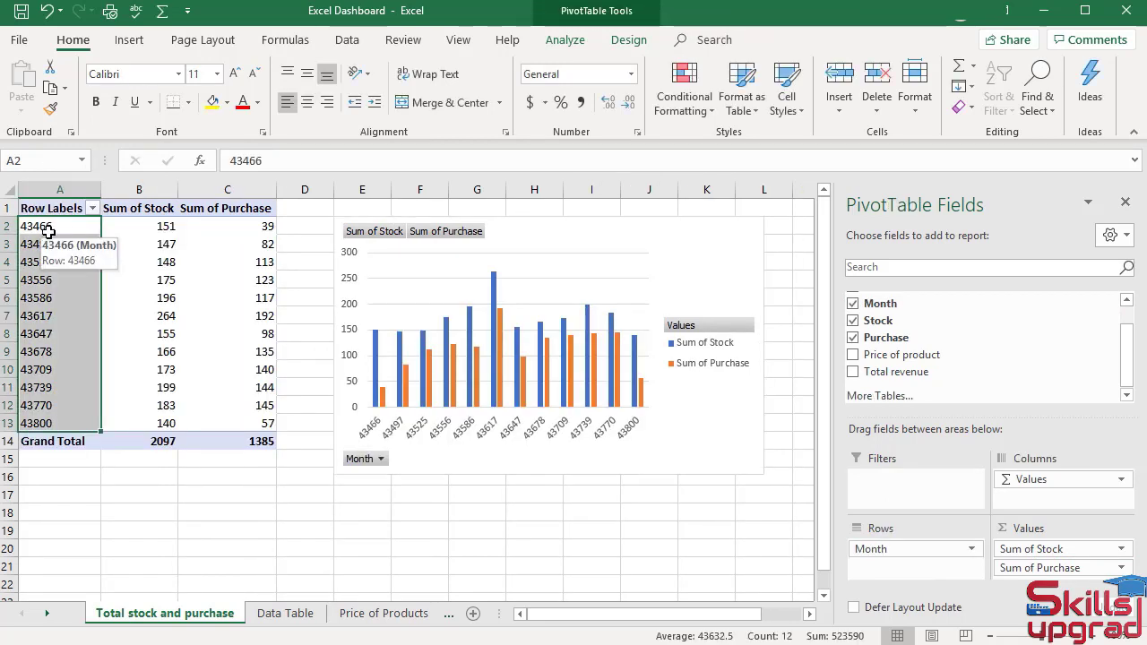
pyautogui.rightClick(48, 231)
pyautogui.moveTo(147, 498)
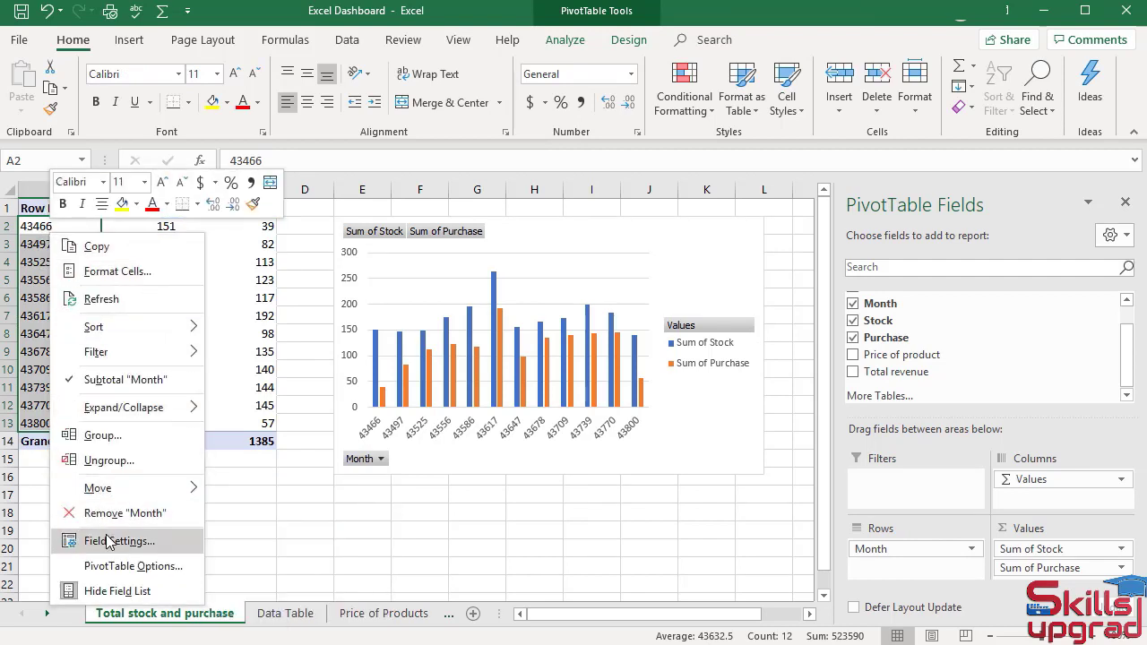
pyautogui.click(134, 272)
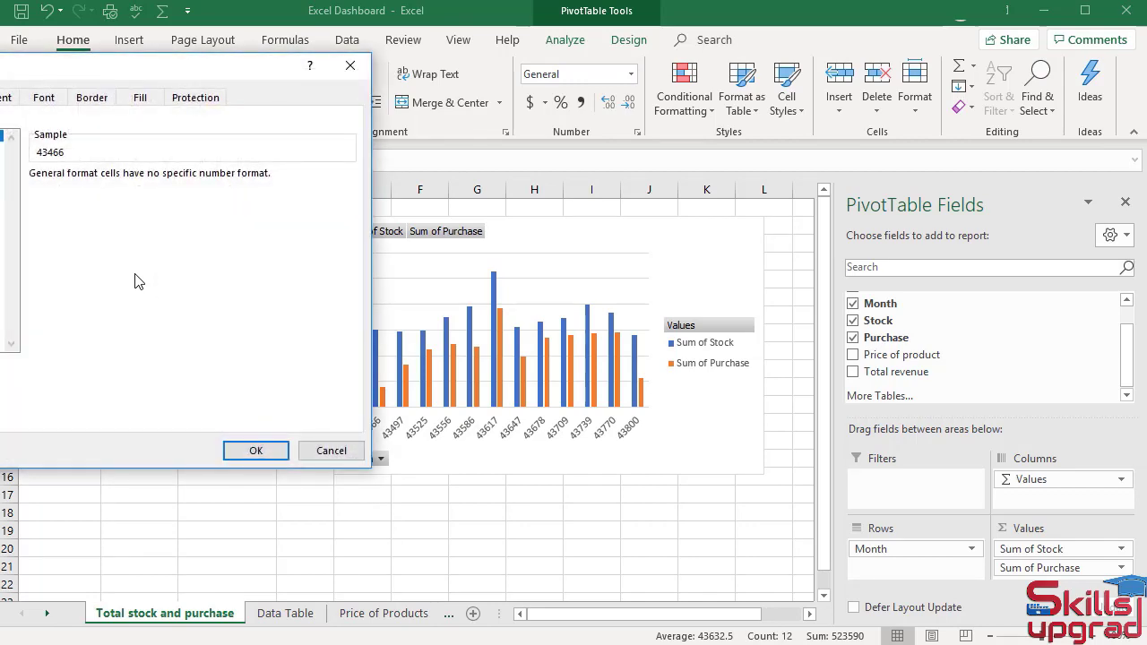
pyautogui.moveTo(175, 69); pyautogui.dragTo(439, 64)
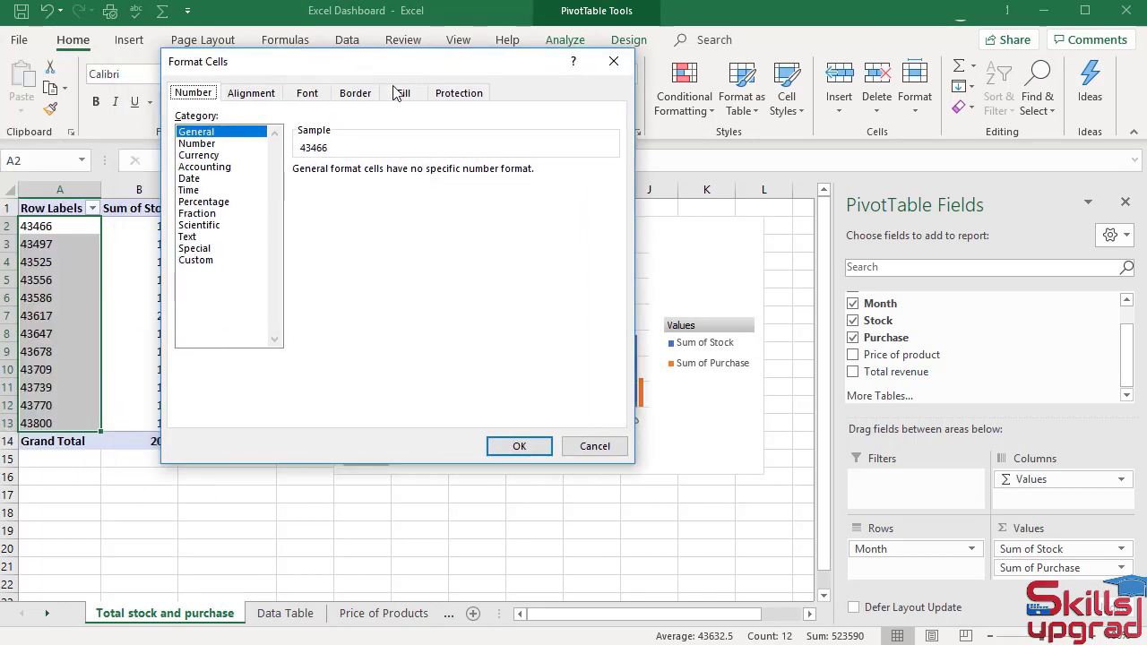
pyautogui.click(188, 180)
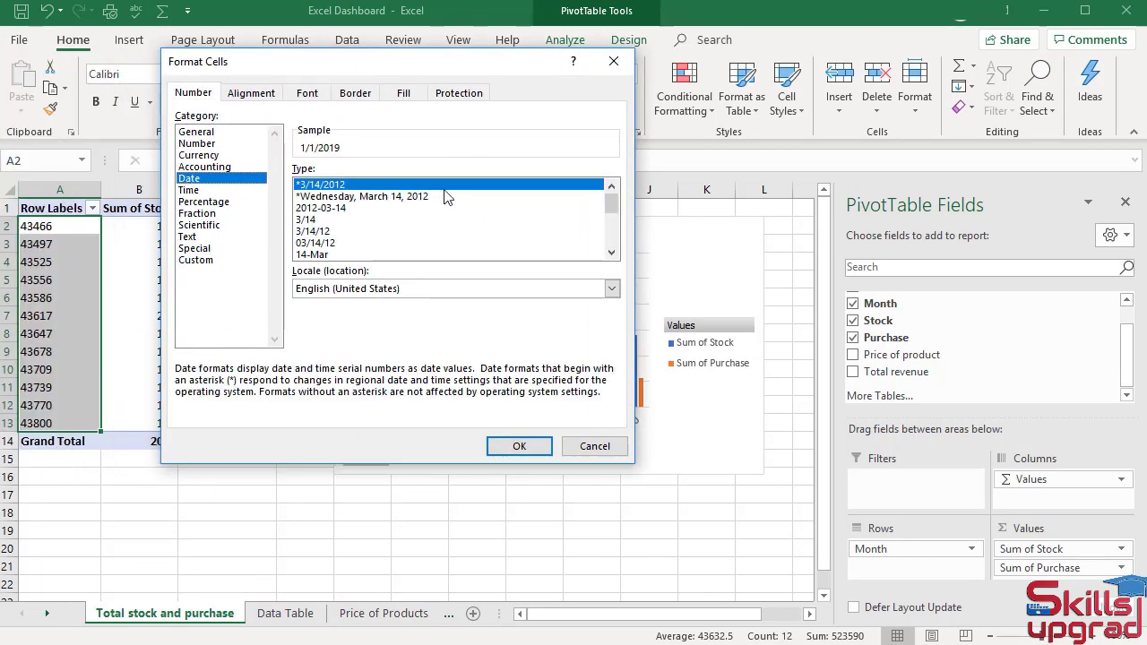
pyautogui.click(519, 444)
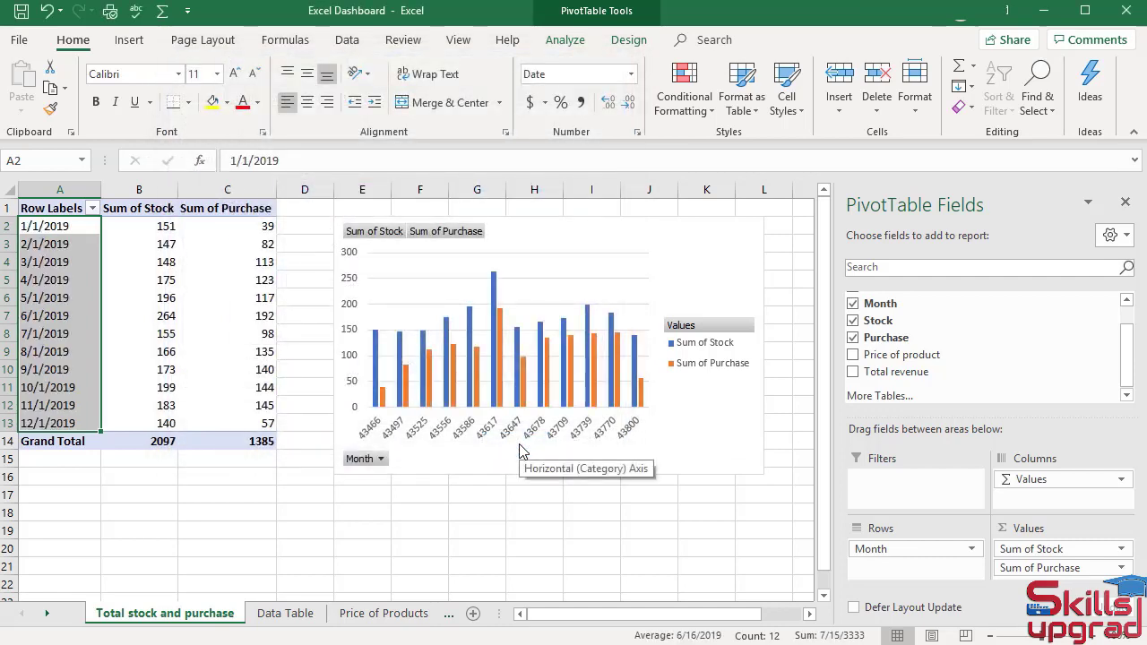
# Hide all field buttons on the PivotChart.
pyautogui.rightClick(688, 329)
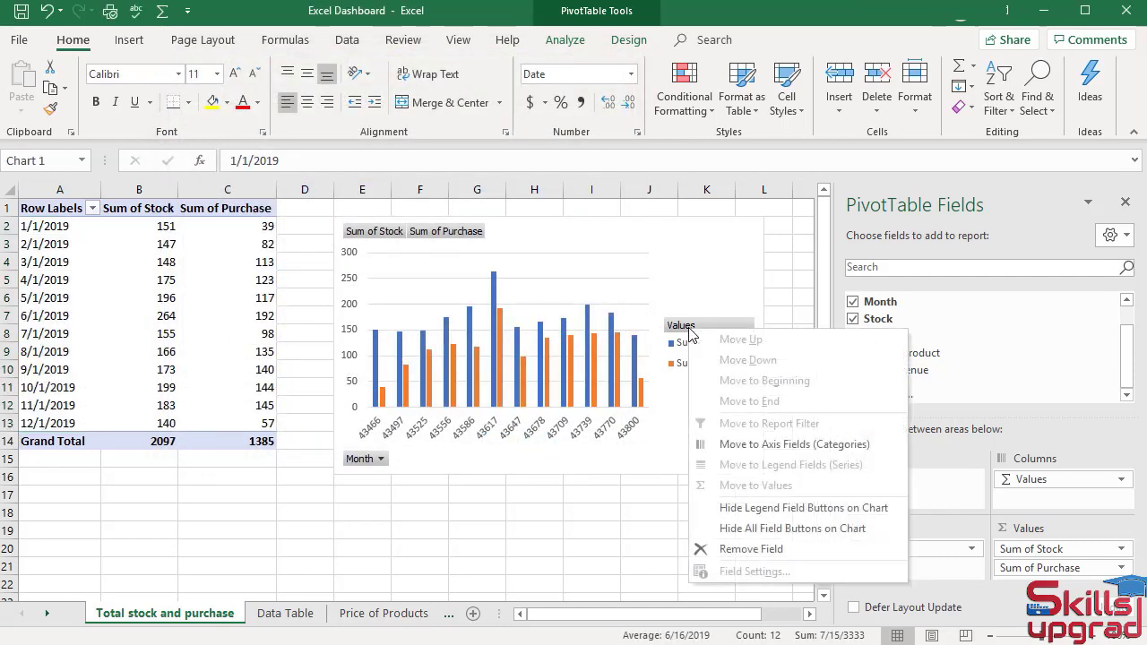
pyautogui.click(755, 529)
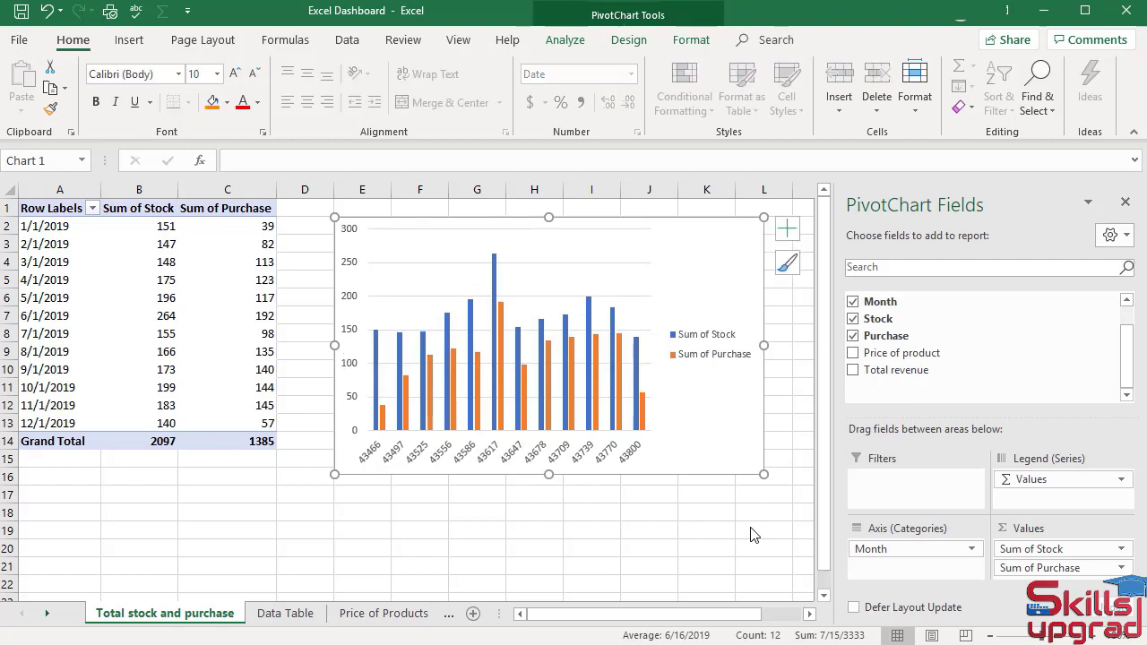
# Remove the chart's primary vertical axis and gridlines, and place the legend at the bottom of the chart.
pyautogui.click(787, 230)
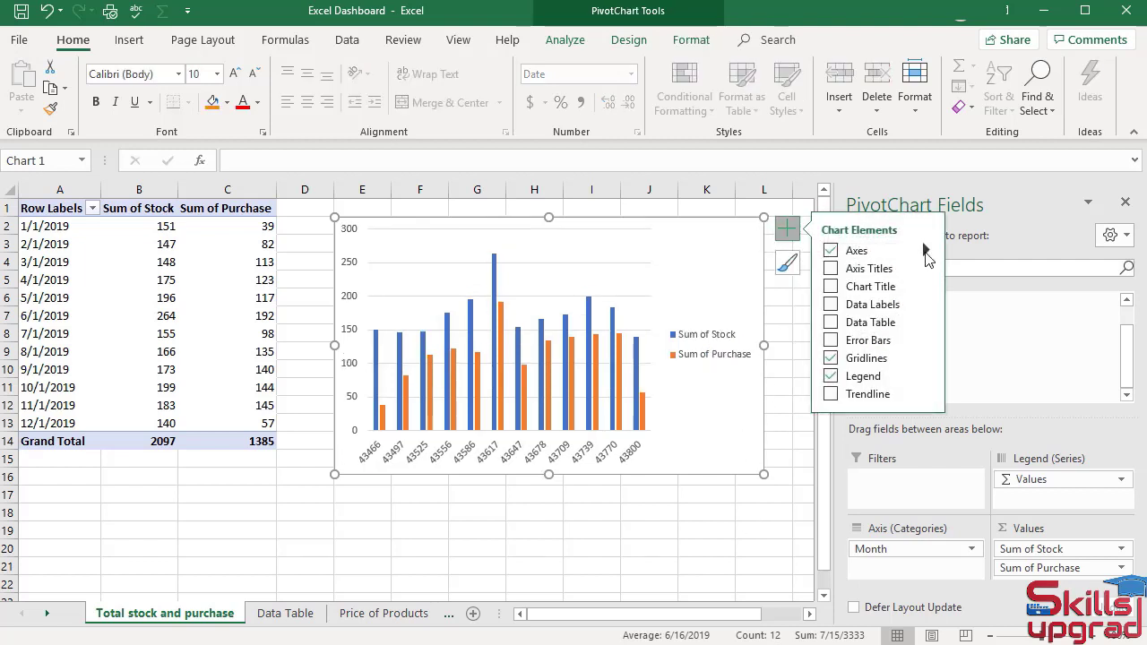
pyautogui.click(925, 250)
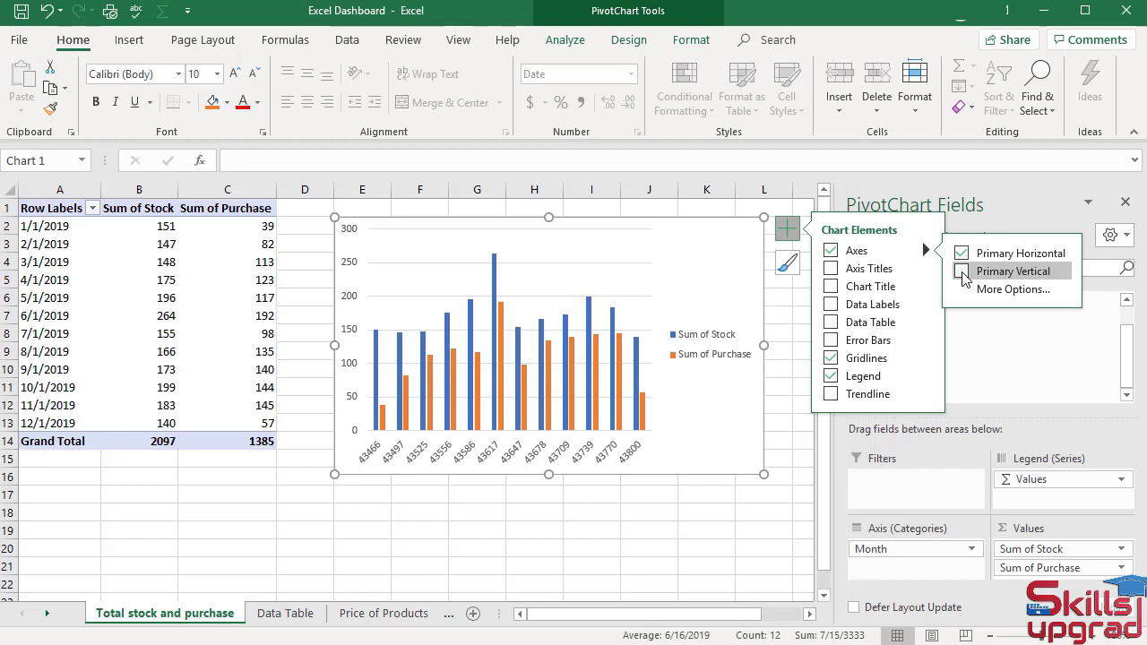
pyautogui.click(831, 359)
pyautogui.click(926, 376)
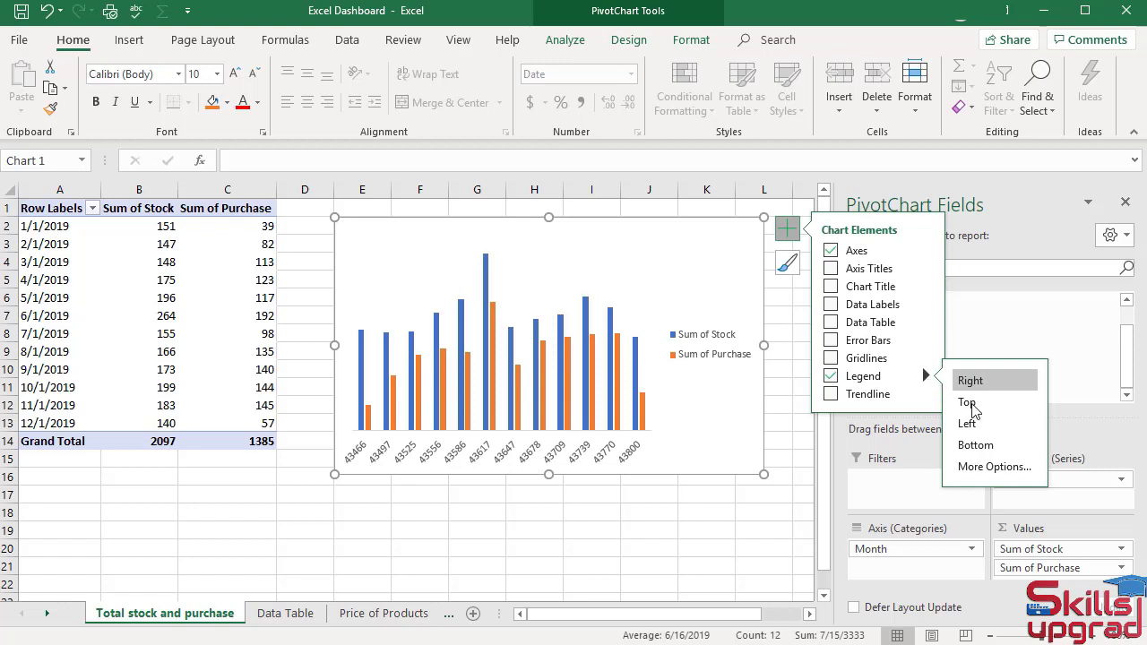
pyautogui.click(974, 448)
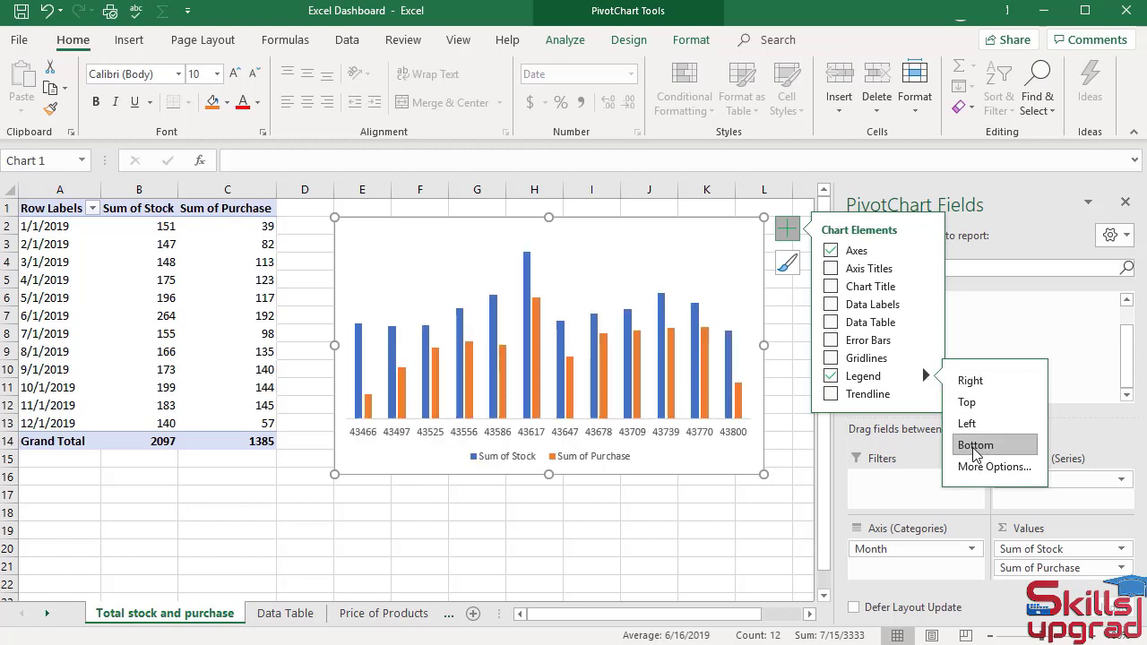
pyautogui.click(787, 229)
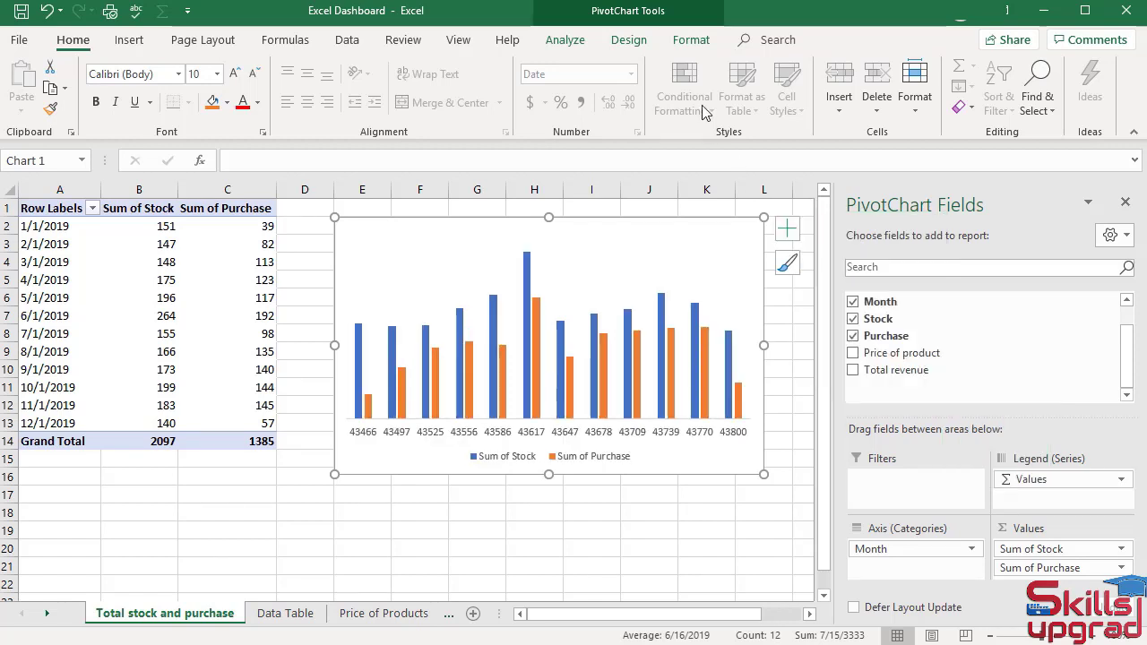
# Change the chart to a custom combo with Sum of Stock and Sum of Purchase as Clustered Bar, without a secondary axis.
pyautogui.click(624, 40)
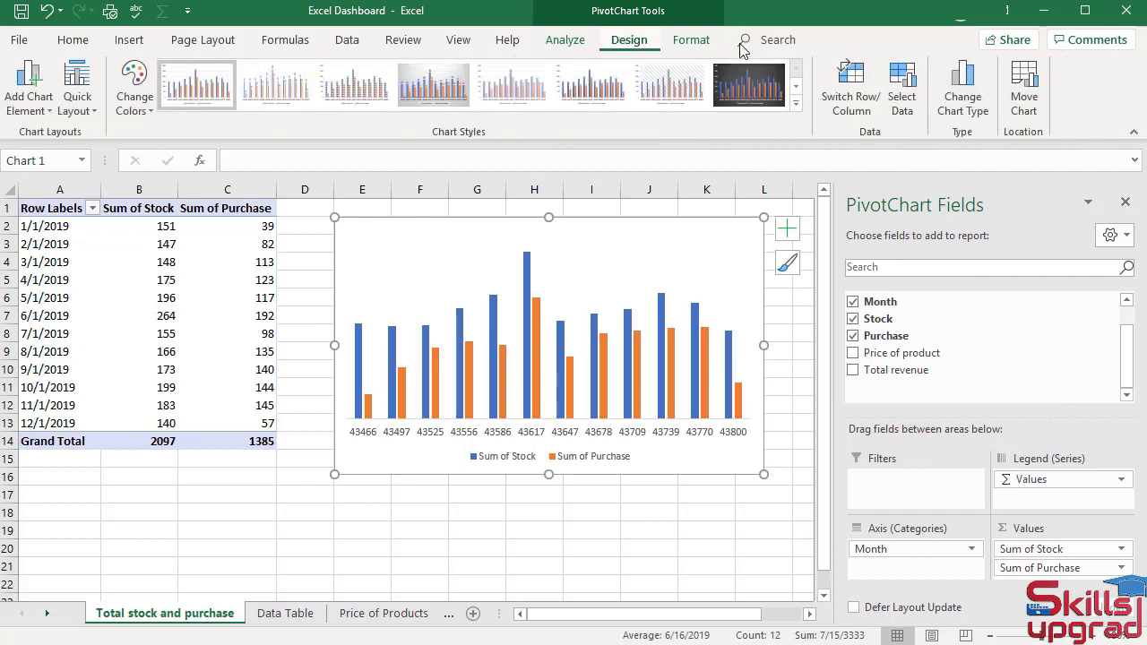
pyautogui.click(964, 71)
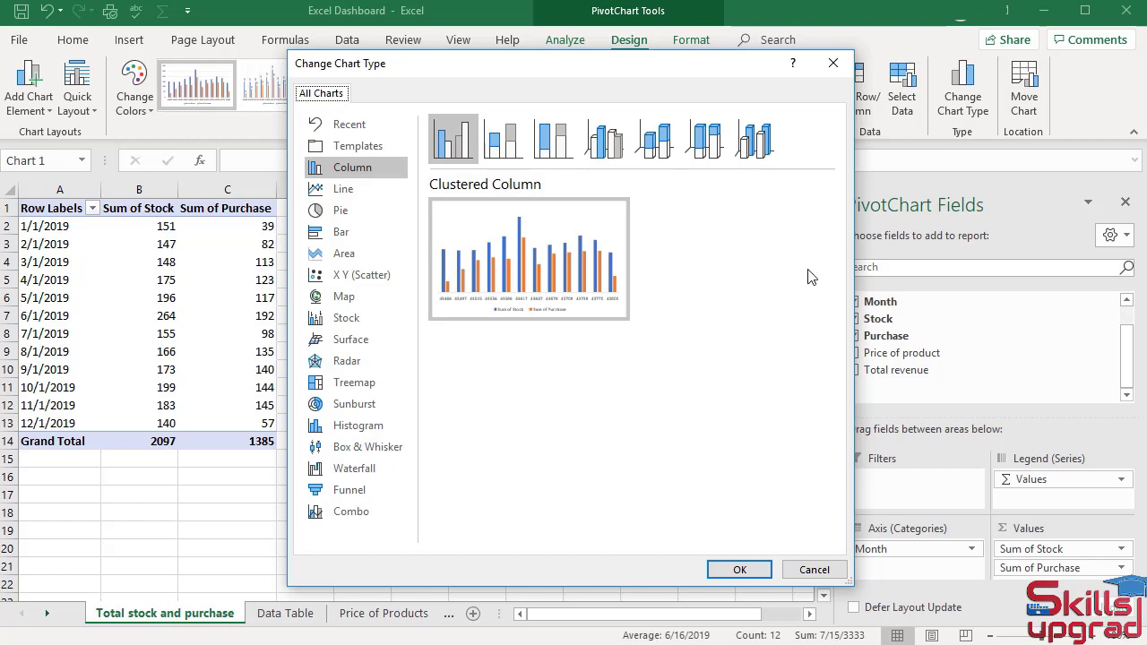
pyautogui.click(360, 512)
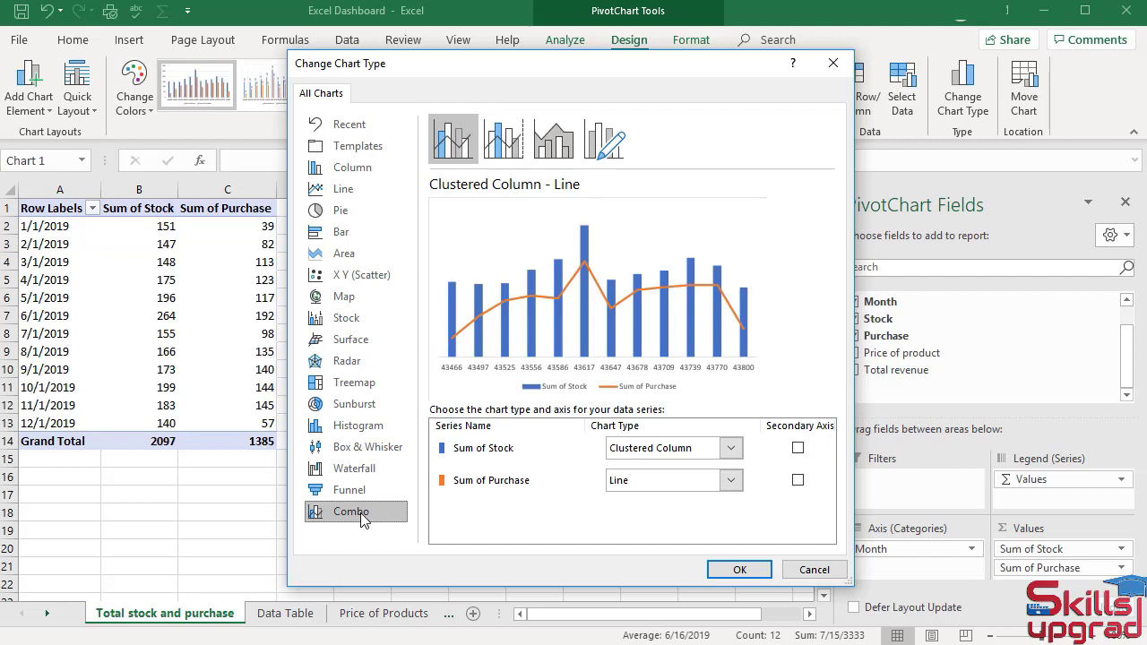
pyautogui.click(733, 448)
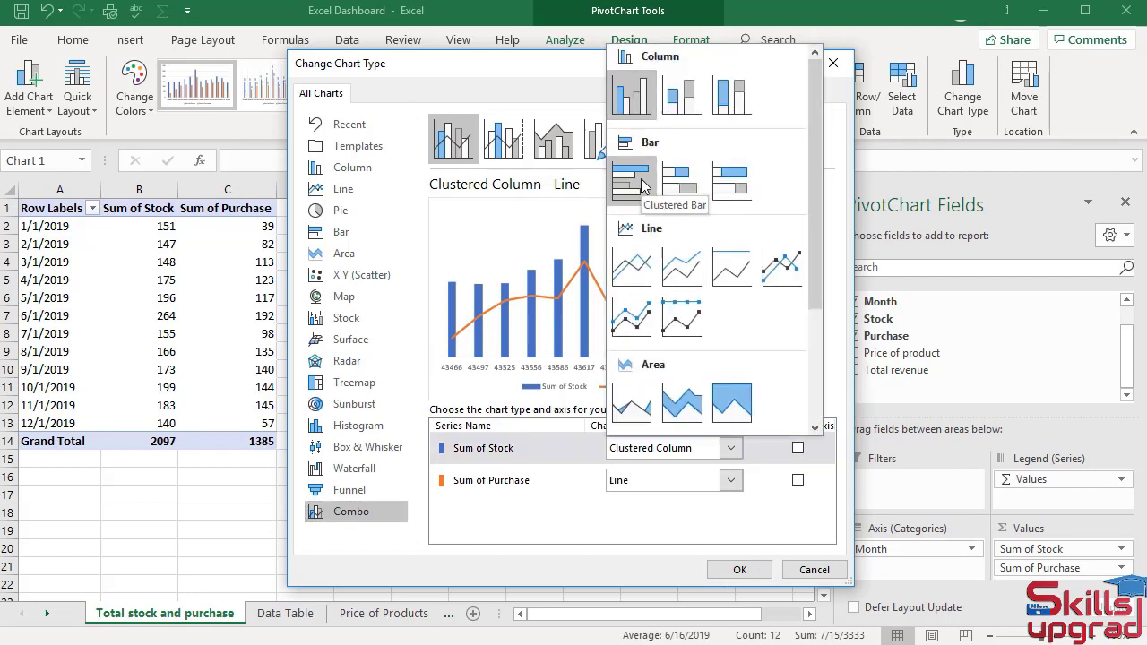
pyautogui.click(642, 185)
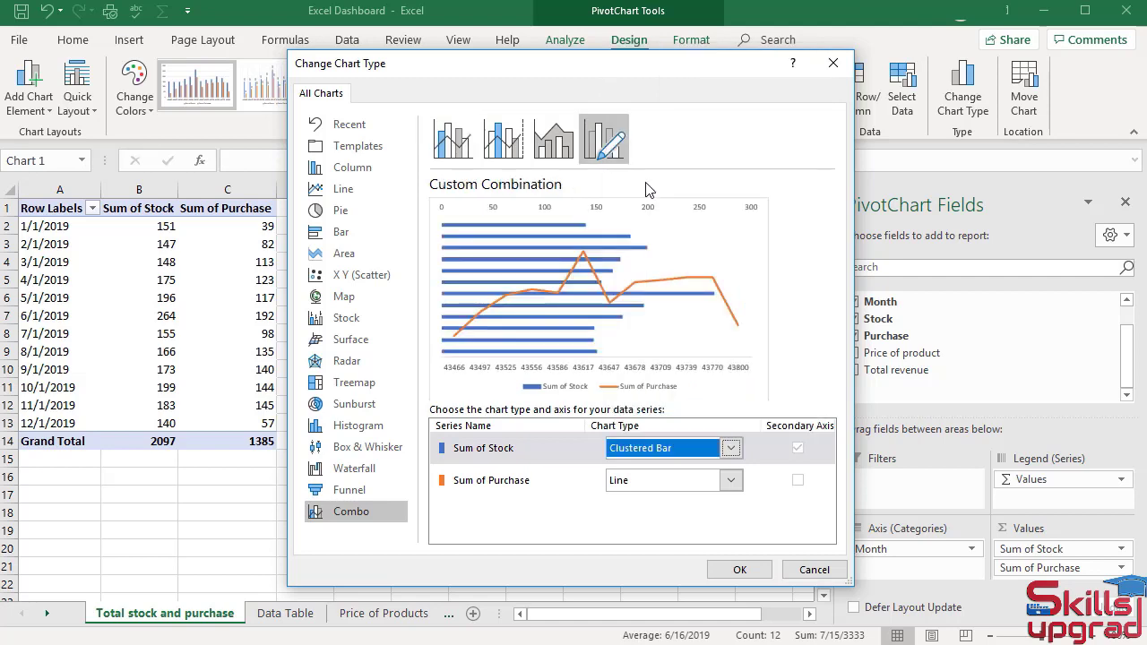
pyautogui.click(731, 481)
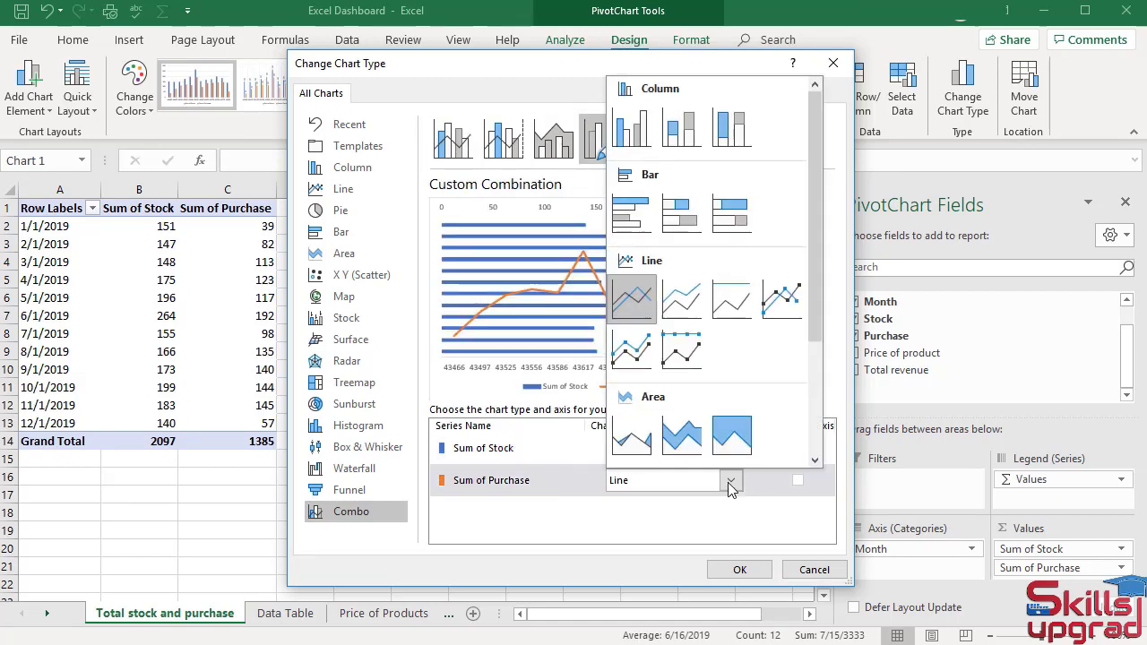
pyautogui.click(631, 215)
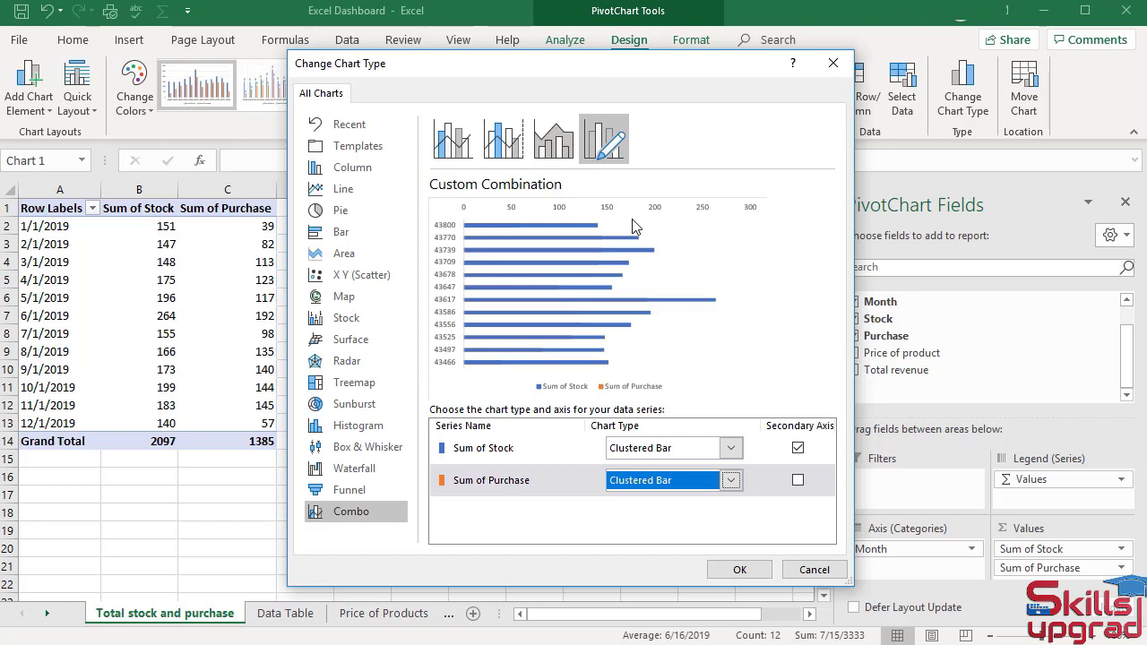
pyautogui.click(797, 449)
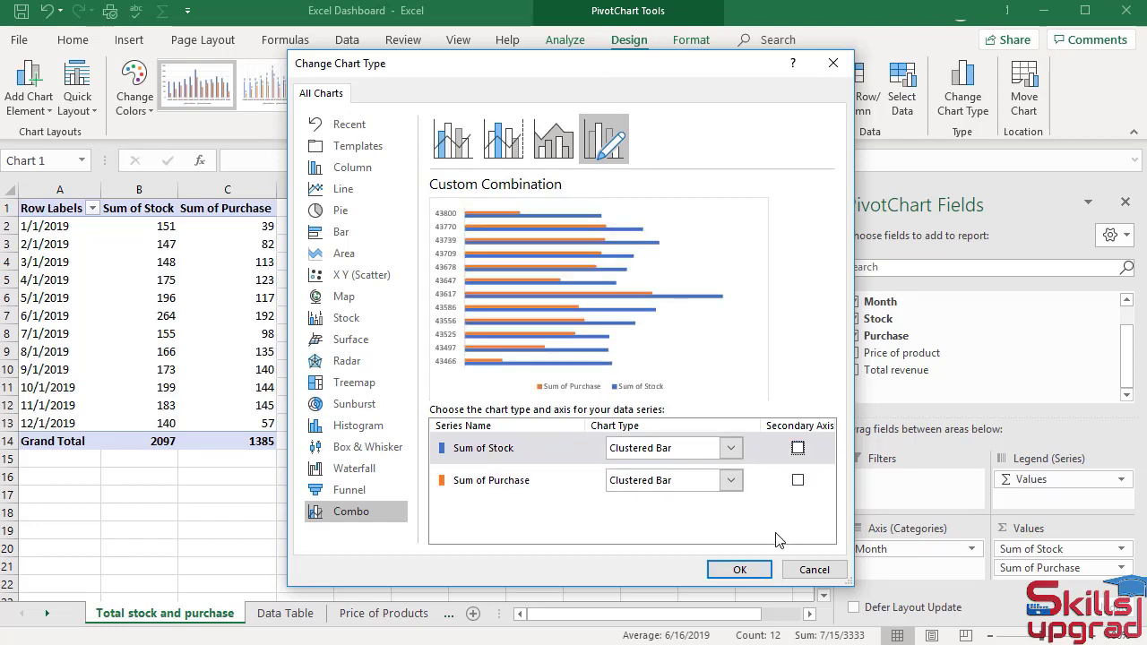
pyautogui.click(740, 570)
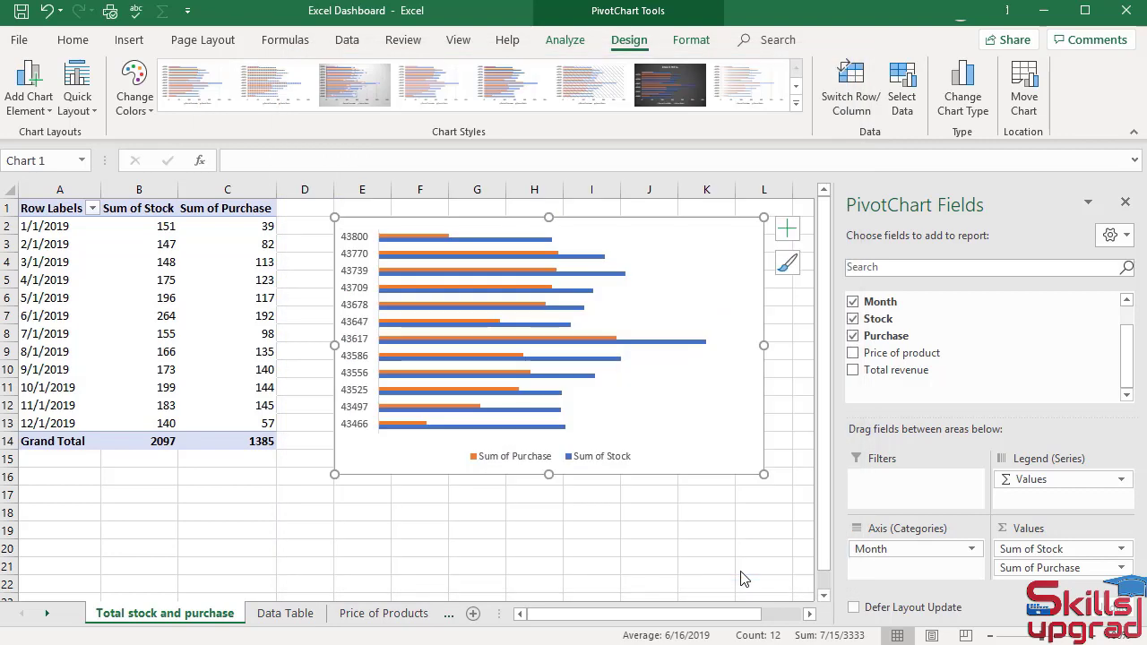
# Close the PivotChart field list and fill the Sum of Purchase bars with the green theme color.
pyautogui.doubleClick(726, 292)
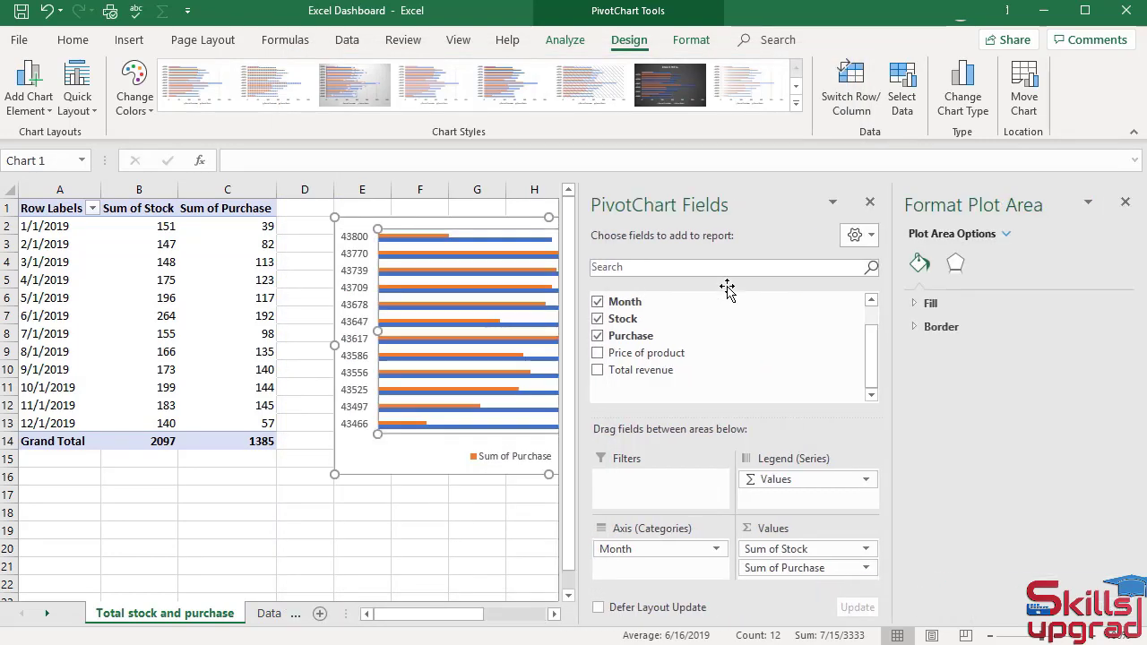
pyautogui.click(869, 202)
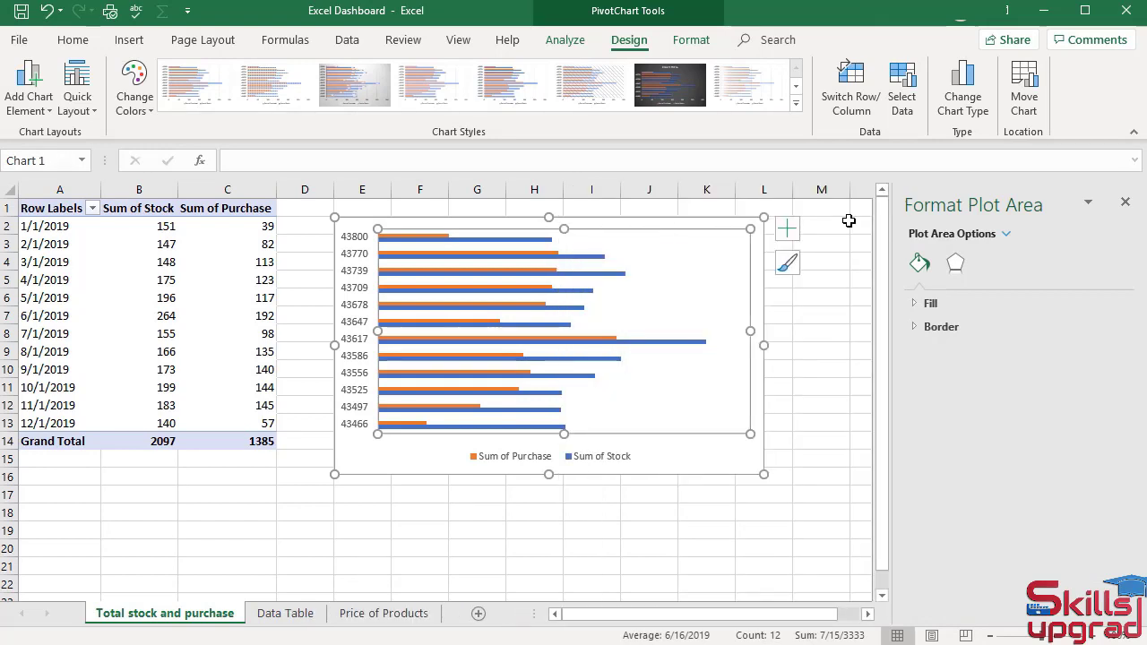
pyautogui.click(607, 342)
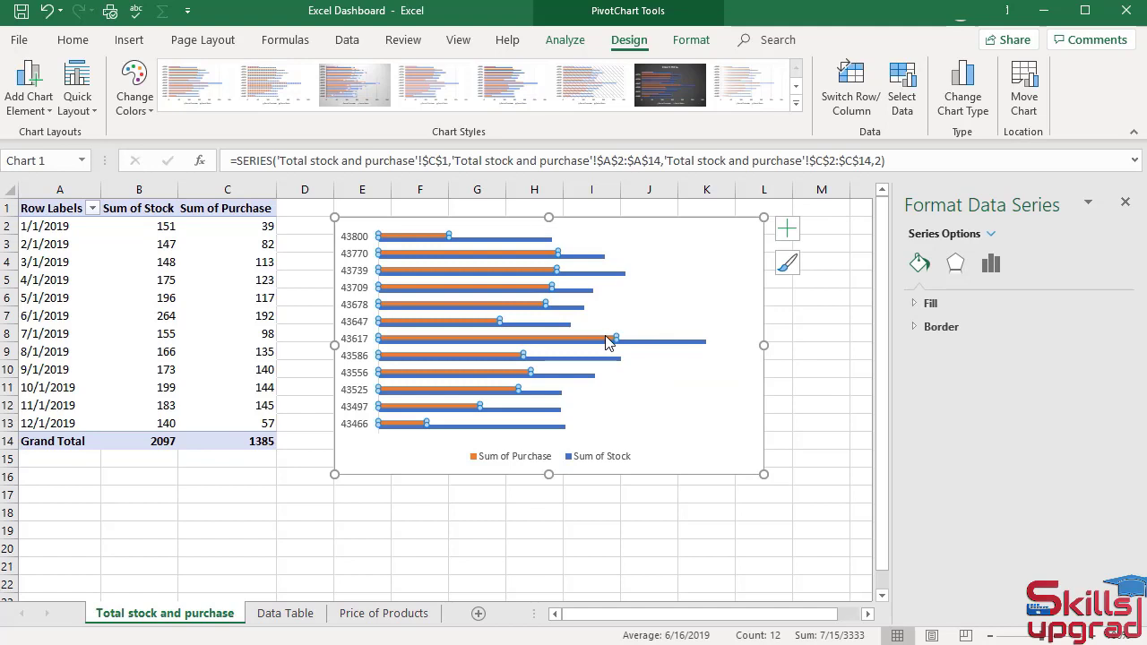
pyautogui.click(919, 307)
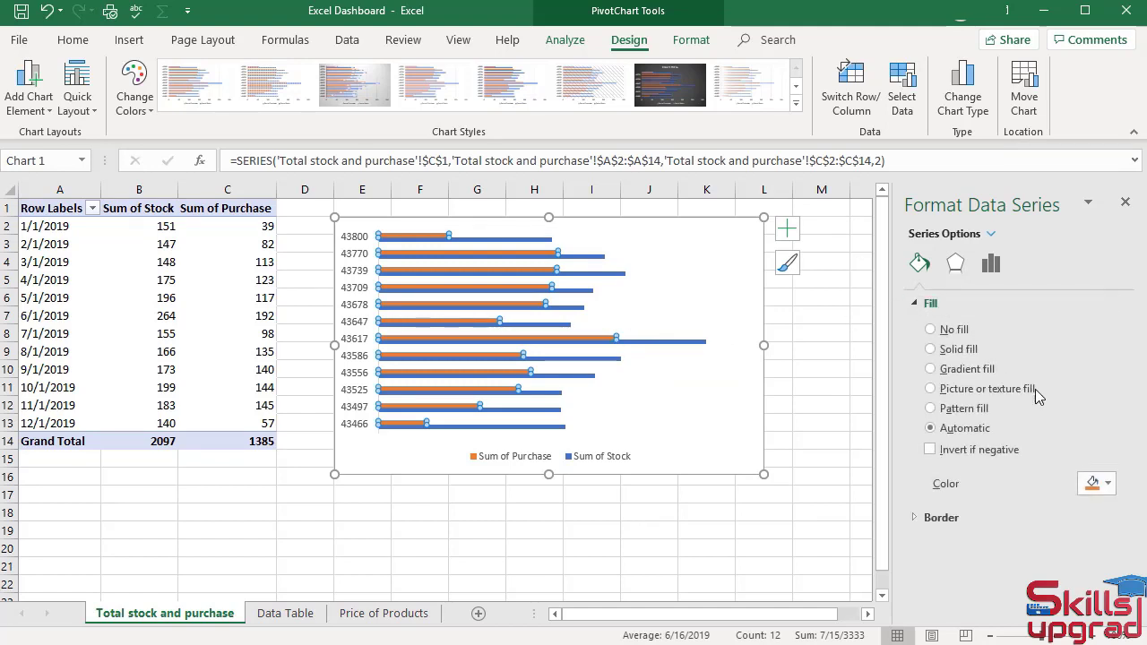
pyautogui.click(1109, 485)
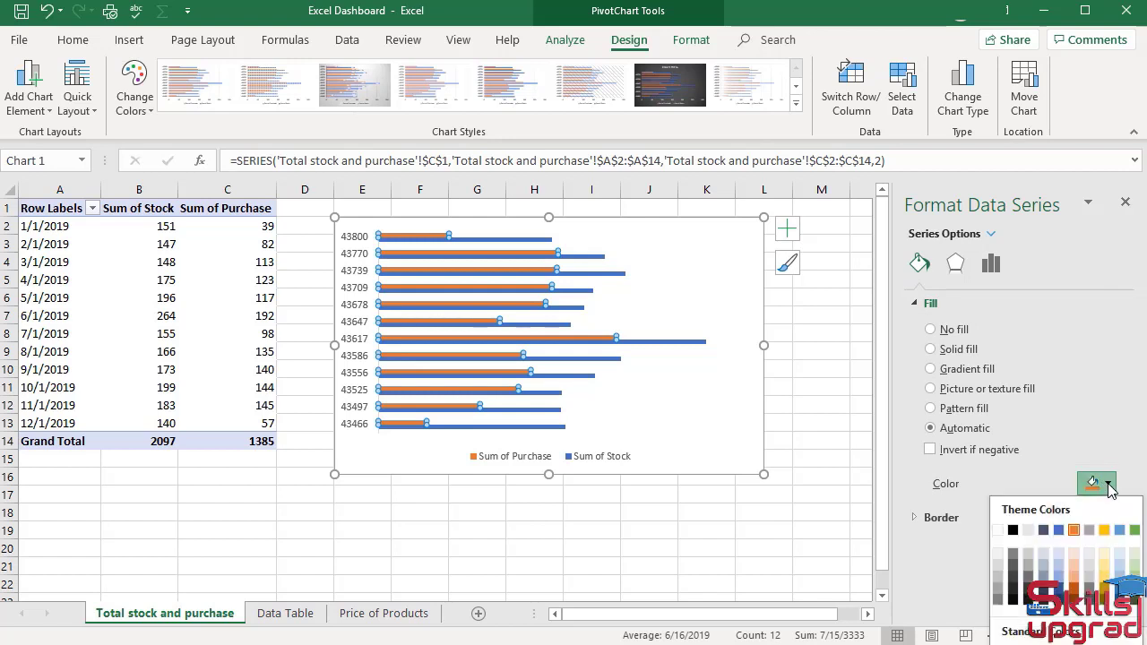
pyautogui.click(1134, 530)
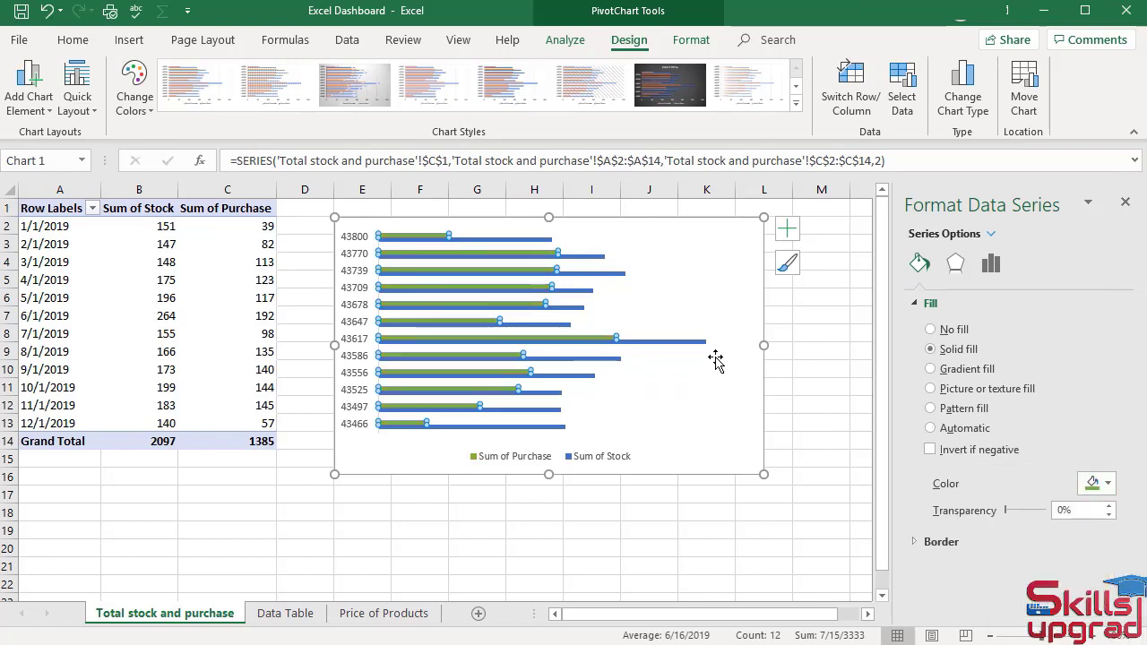
# Fill the Sum of Stock bars with the orange theme color.
pyautogui.click(692, 341)
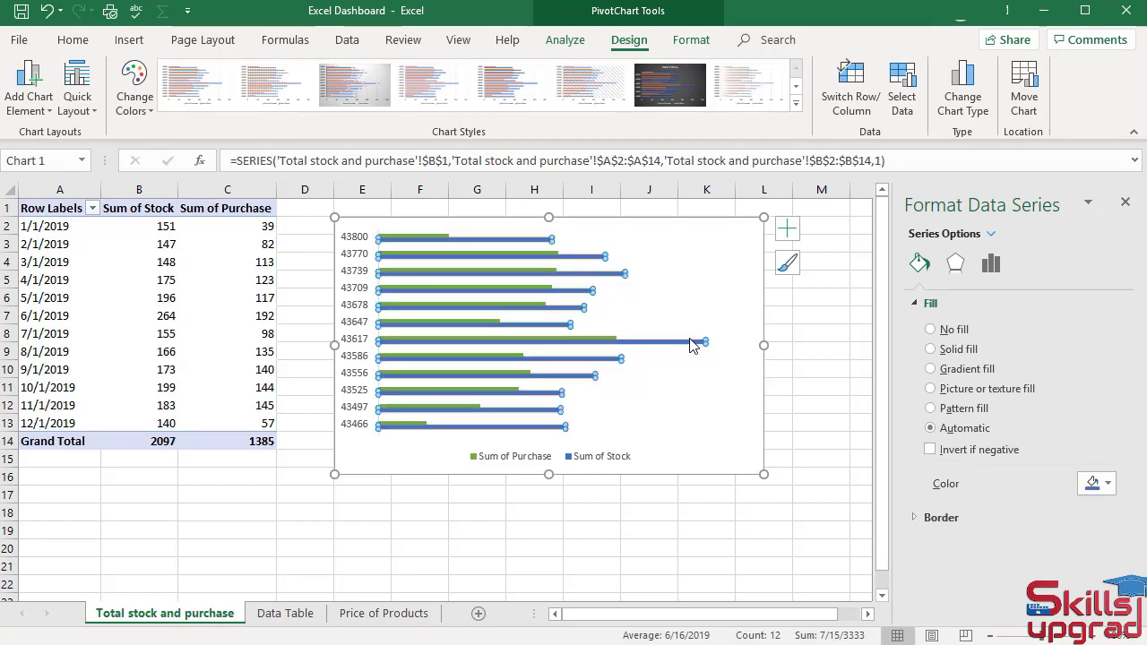
pyautogui.click(1109, 484)
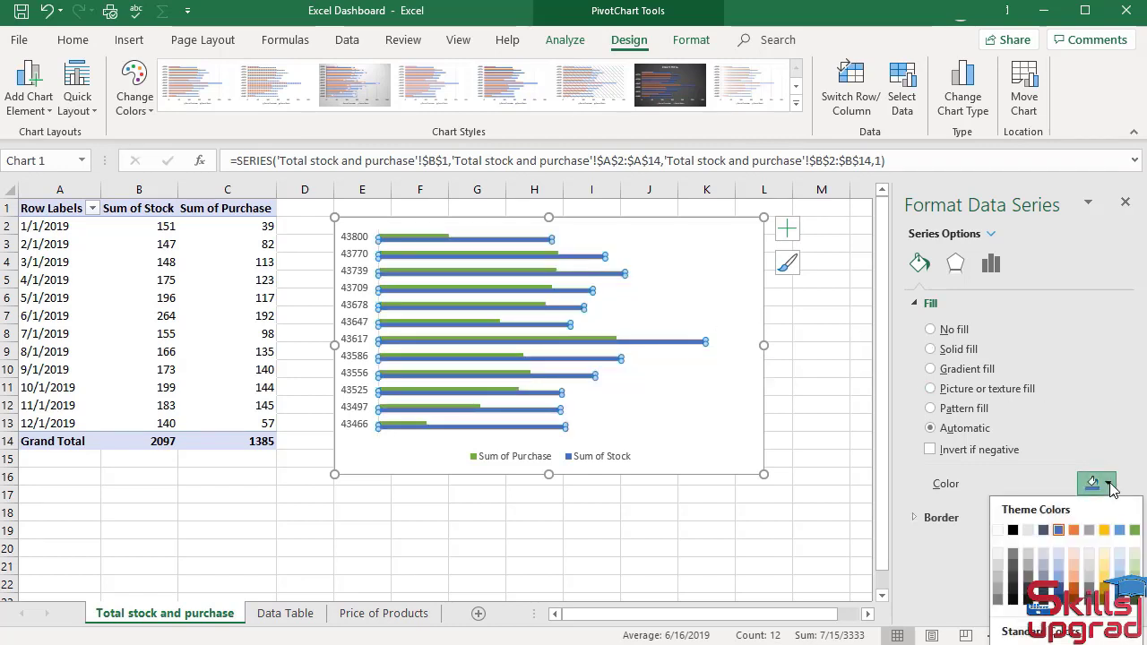
pyautogui.click(1073, 530)
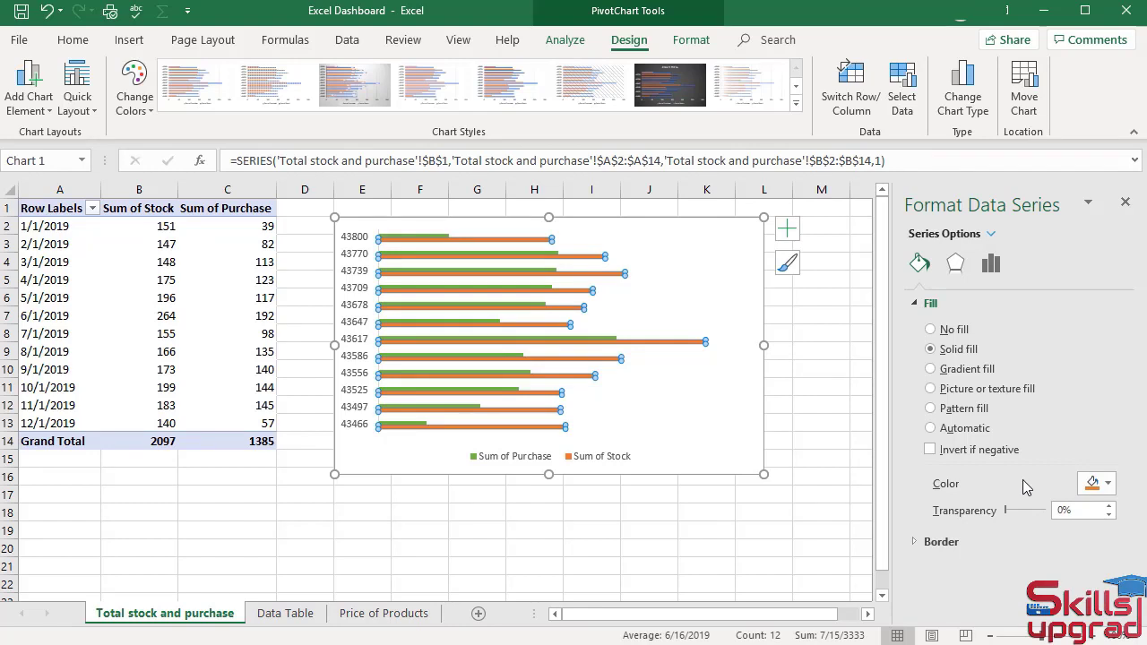
# Set the chart's series overlap to 100% and its gap width to 100%.
pyautogui.click(992, 269)
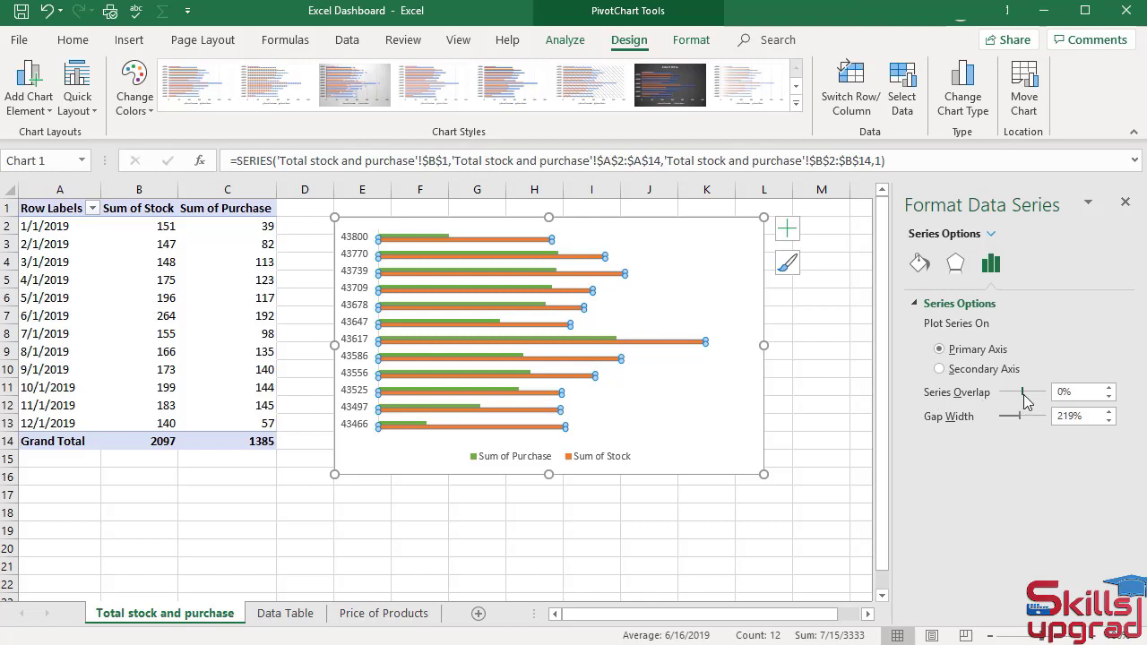
pyautogui.moveTo(1024, 396); pyautogui.dragTo(1046, 392)
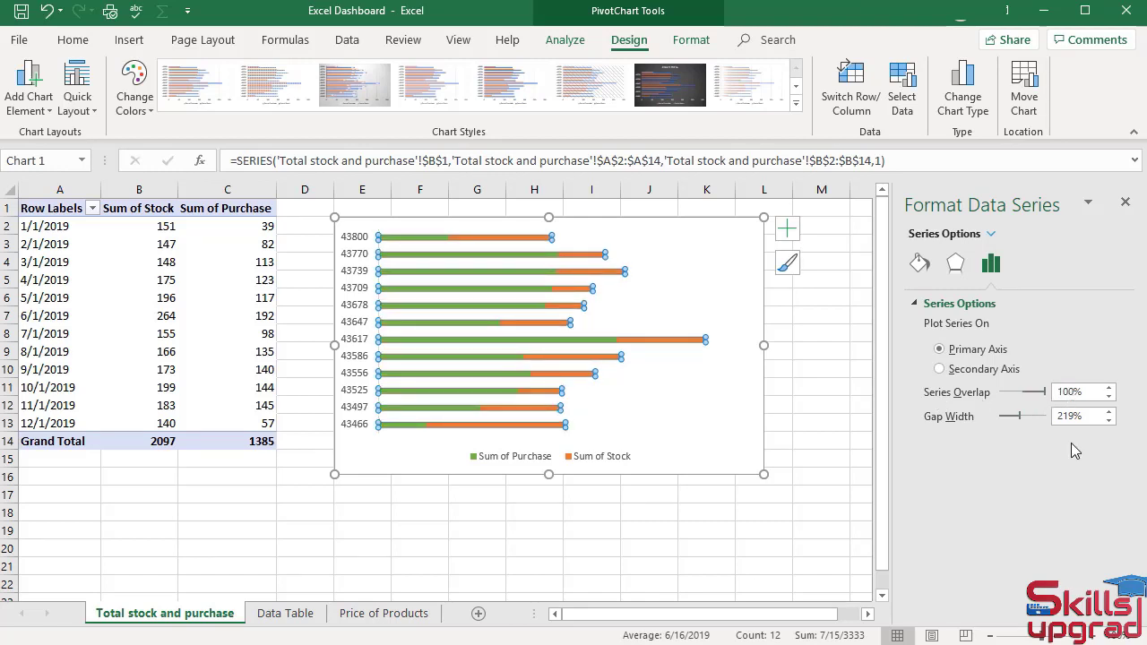
pyautogui.doubleClick(1066, 416)
pyautogui.write('2')
# Add data labels to the Sum of Stock series, positioned at Inside Base.
pyautogui.click(791, 235)
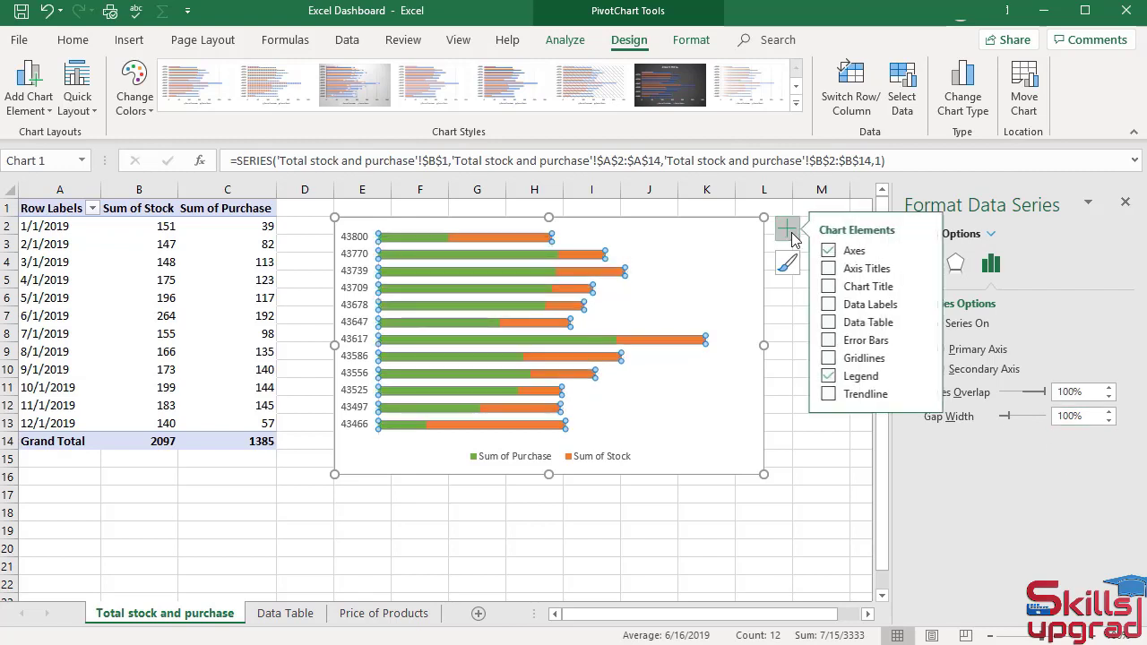
pyautogui.click(833, 305)
pyautogui.click(927, 305)
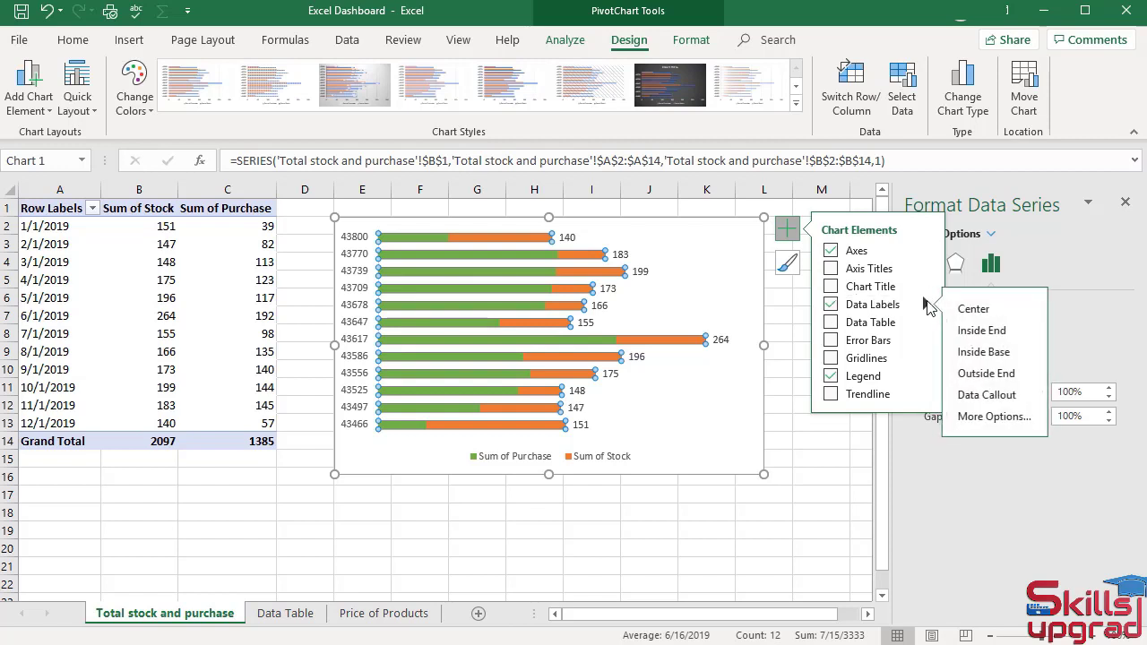
pyautogui.click(987, 353)
# Add Inside Base data labels to the Sum of Purchase series and move the Sum of Stock labels to Inside End.
pyautogui.click(551, 279)
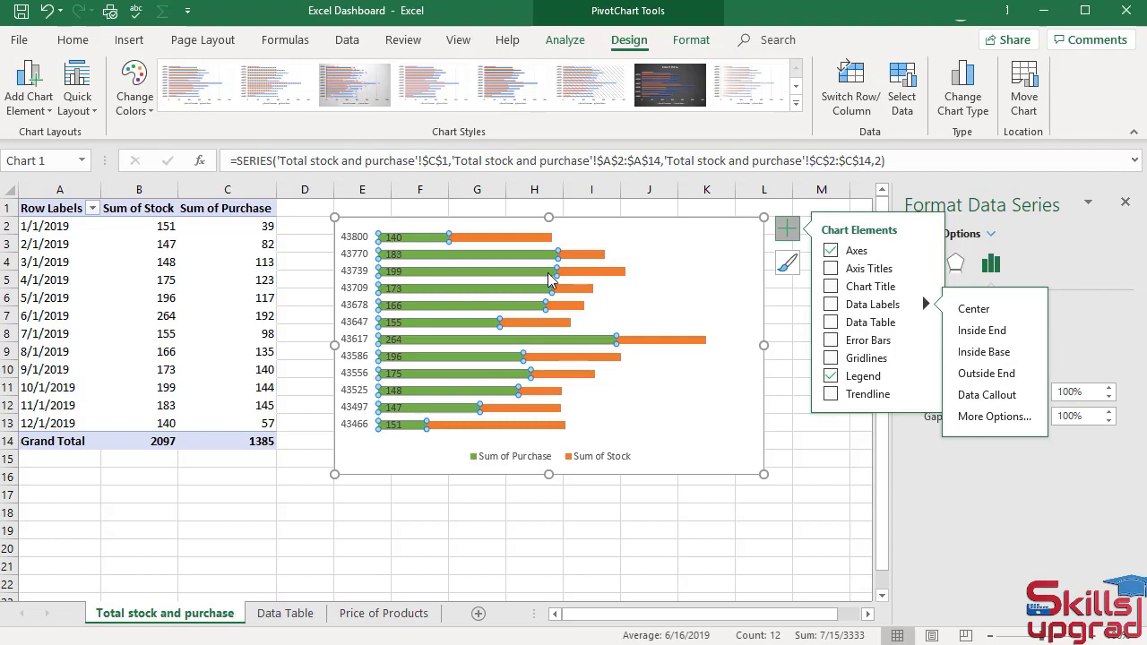
pyautogui.click(988, 353)
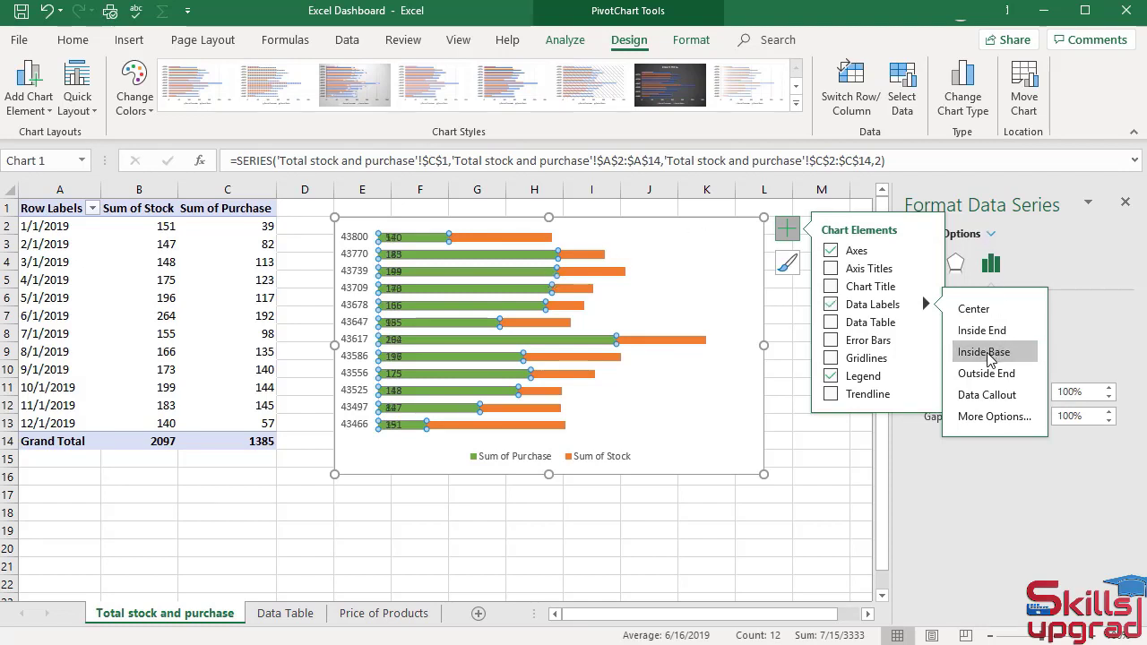
pyautogui.click(625, 275)
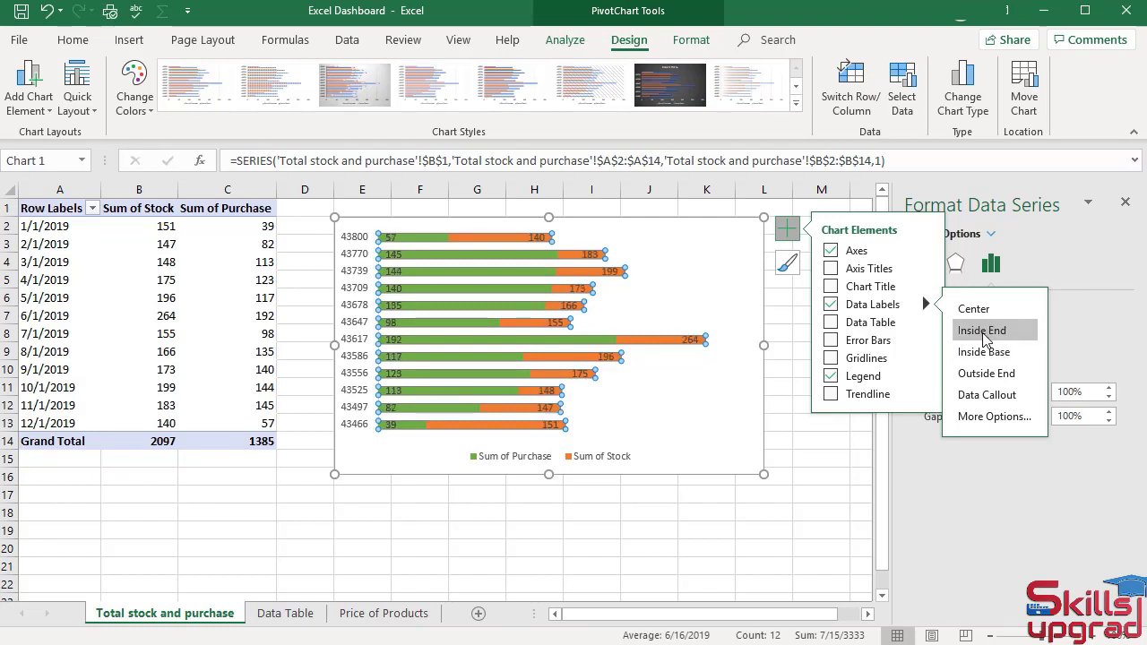
# Format the Sum of Purchase data labels as bold, size 10, with the Automatic font color.
pyautogui.click(390, 236)
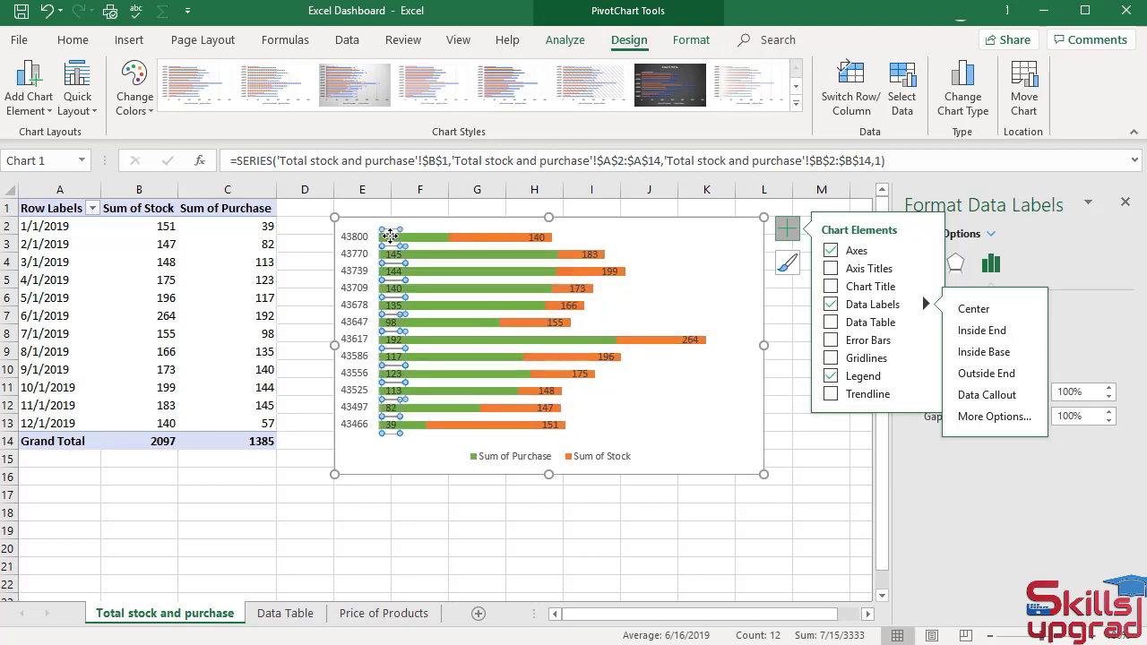
pyautogui.click(79, 42)
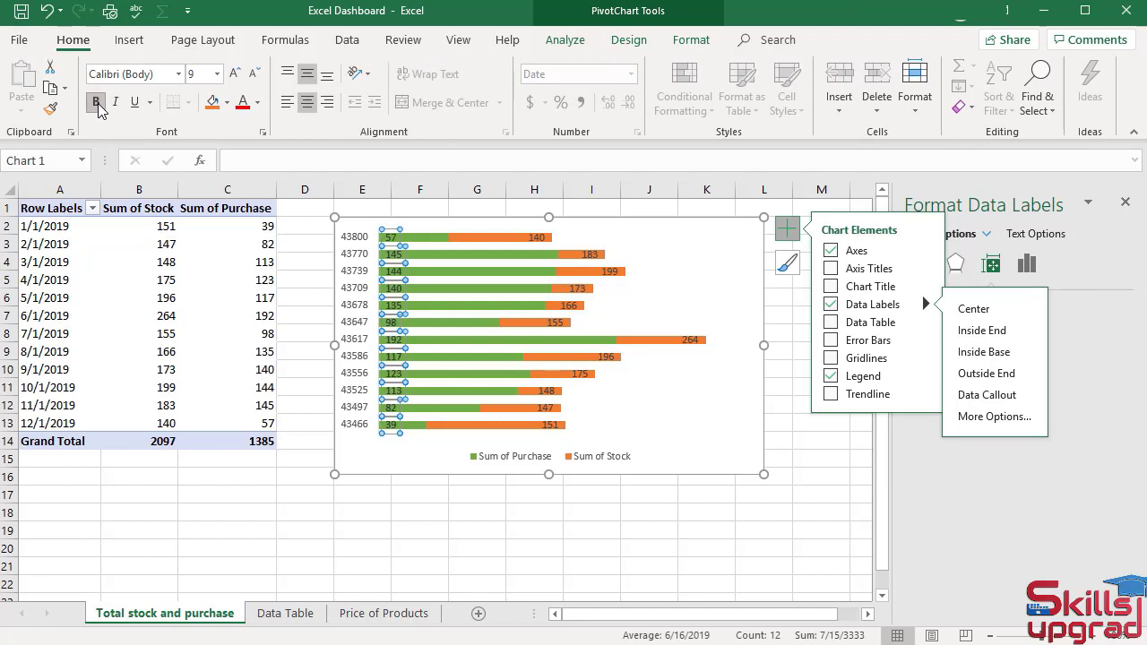
pyautogui.click(218, 74)
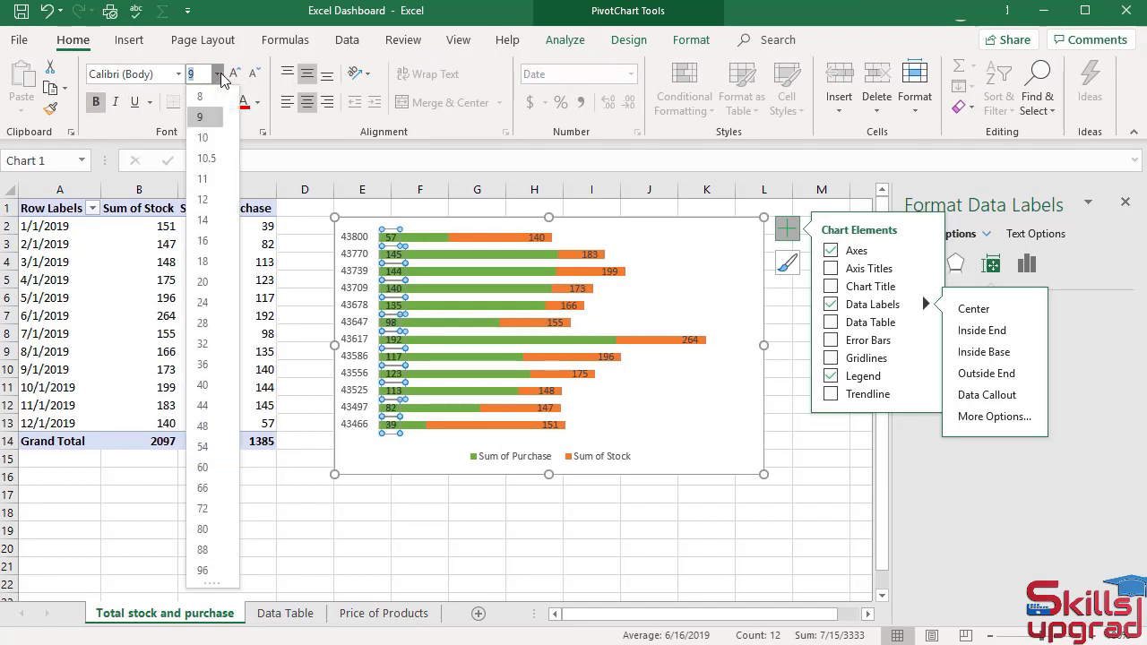
pyautogui.click(207, 136)
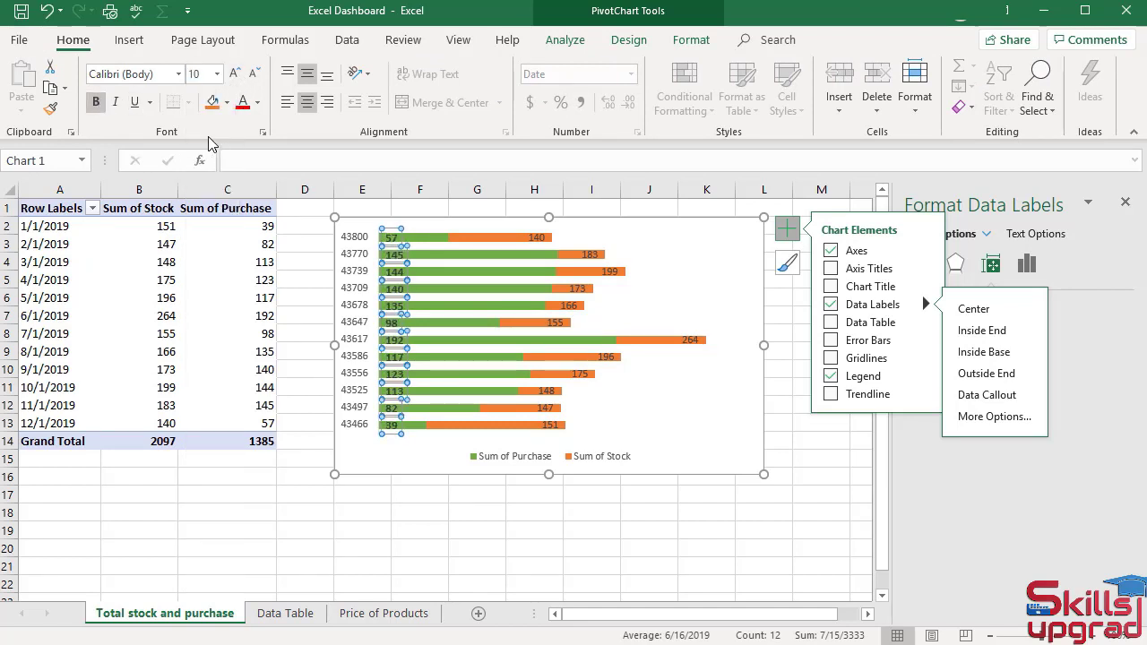
pyautogui.click(259, 103)
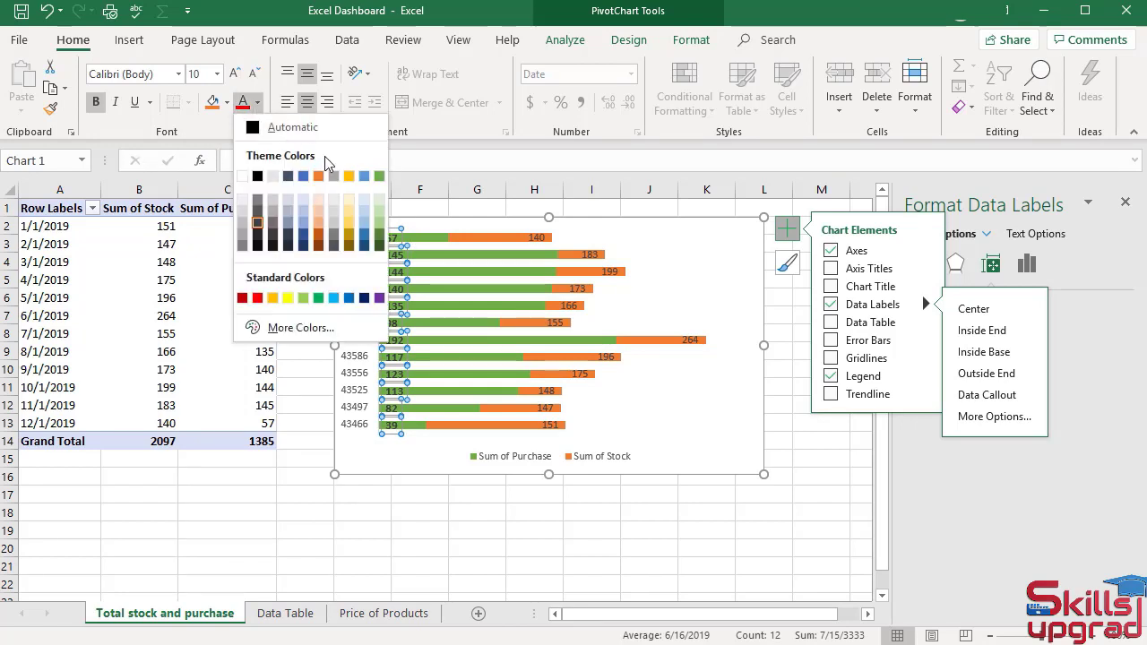
pyautogui.click(253, 126)
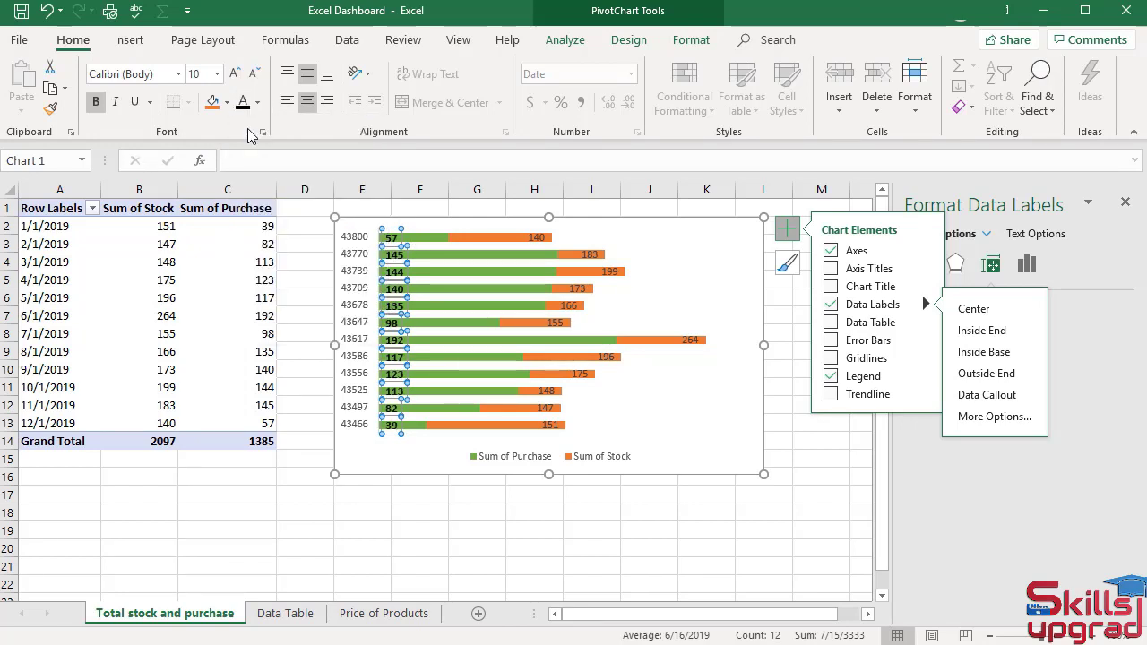
# Format the Sum of Stock data labels as bold, size 10, with the Automatic font color.
pyautogui.click(544, 237)
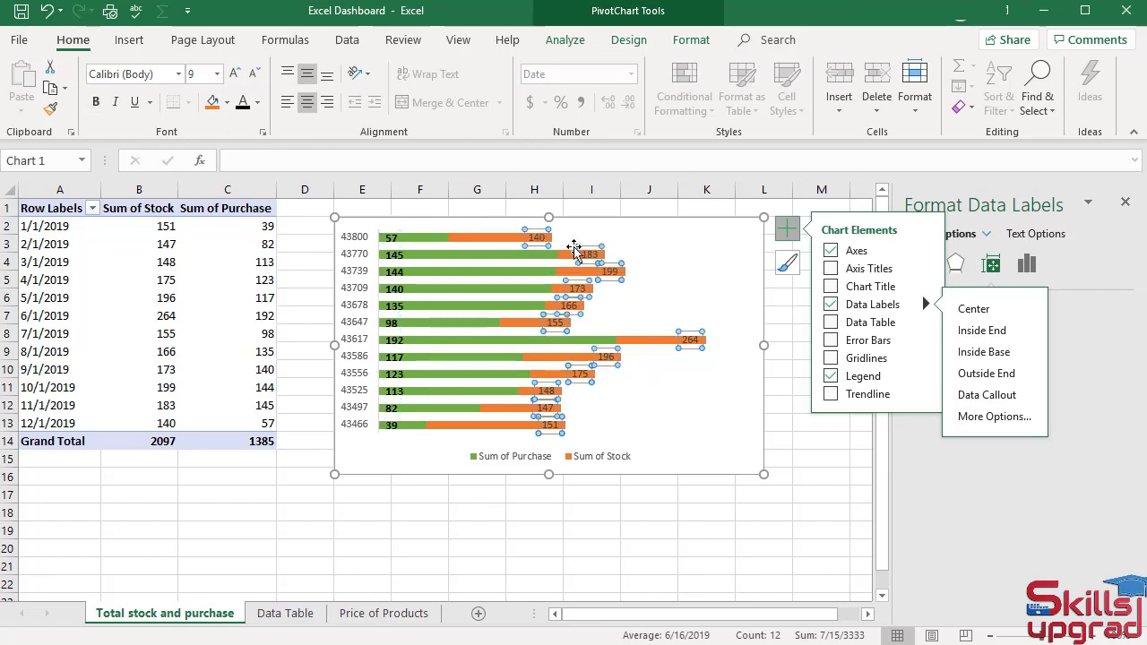
pyautogui.click(97, 102)
pyautogui.click(218, 74)
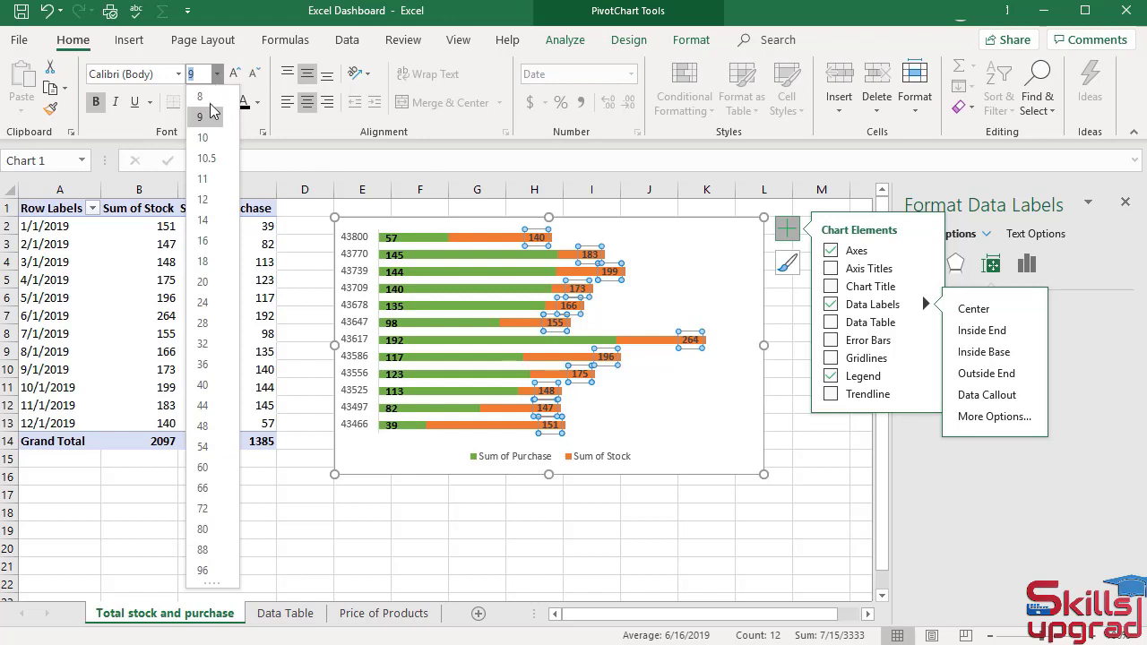
pyautogui.click(207, 141)
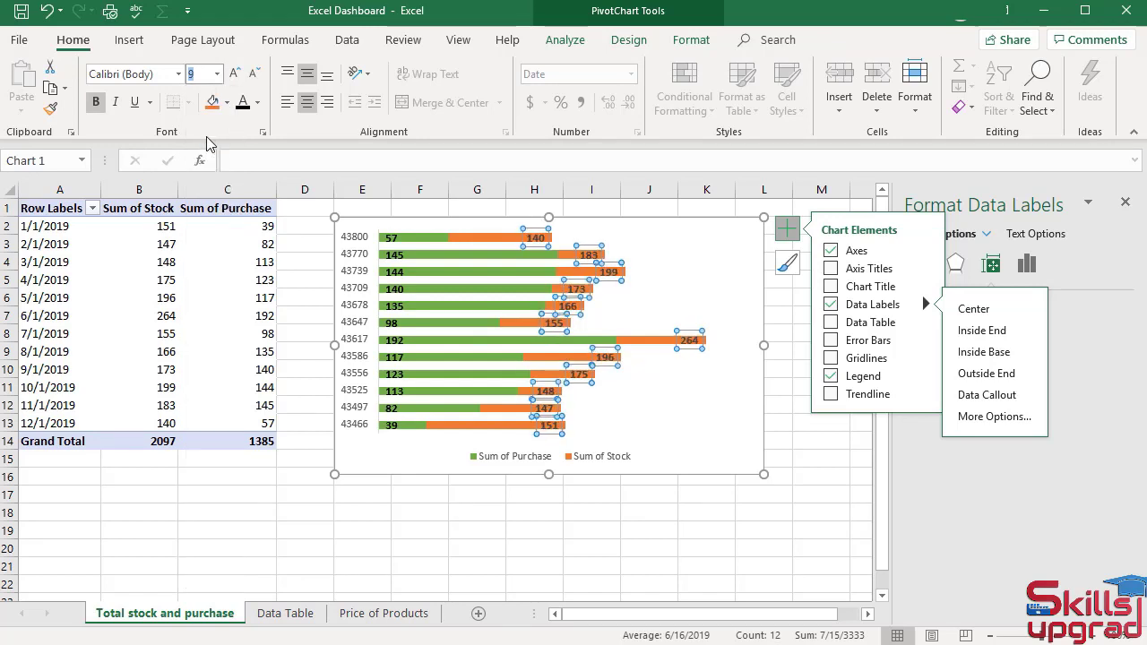
pyautogui.click(257, 102)
pyautogui.click(253, 130)
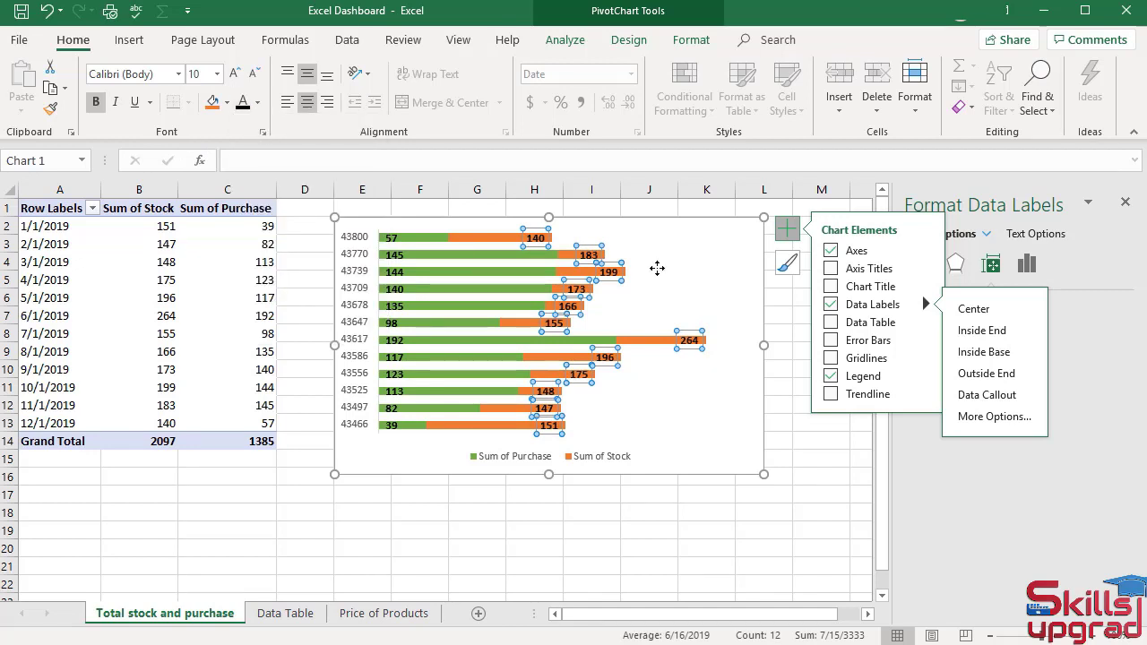
# Close the chart formatting options and reduce the chart's height so its lower edge sits at the bottom of row 12.
pyautogui.click(787, 229)
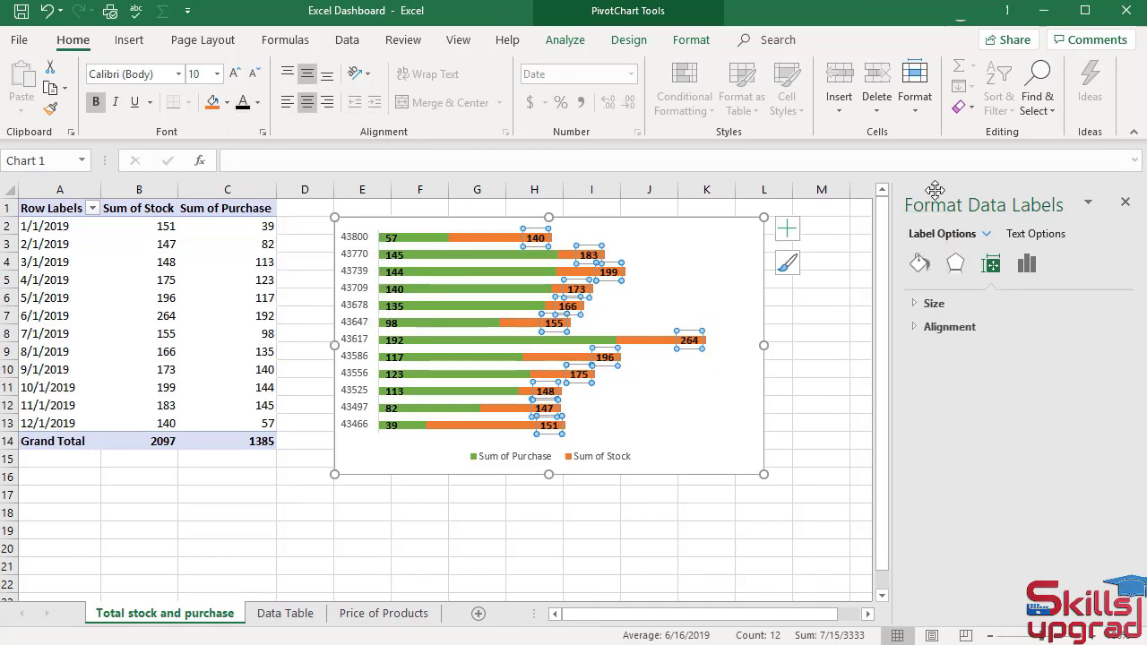
pyautogui.click(1125, 202)
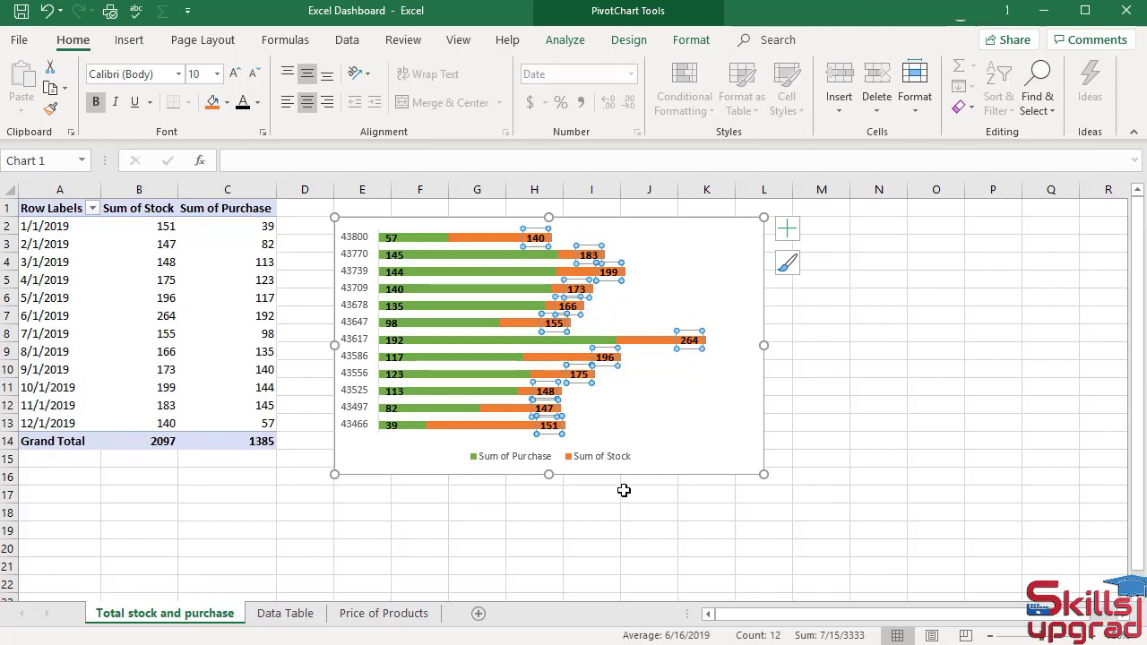
pyautogui.moveTo(547, 474); pyautogui.dragTo(534, 415)
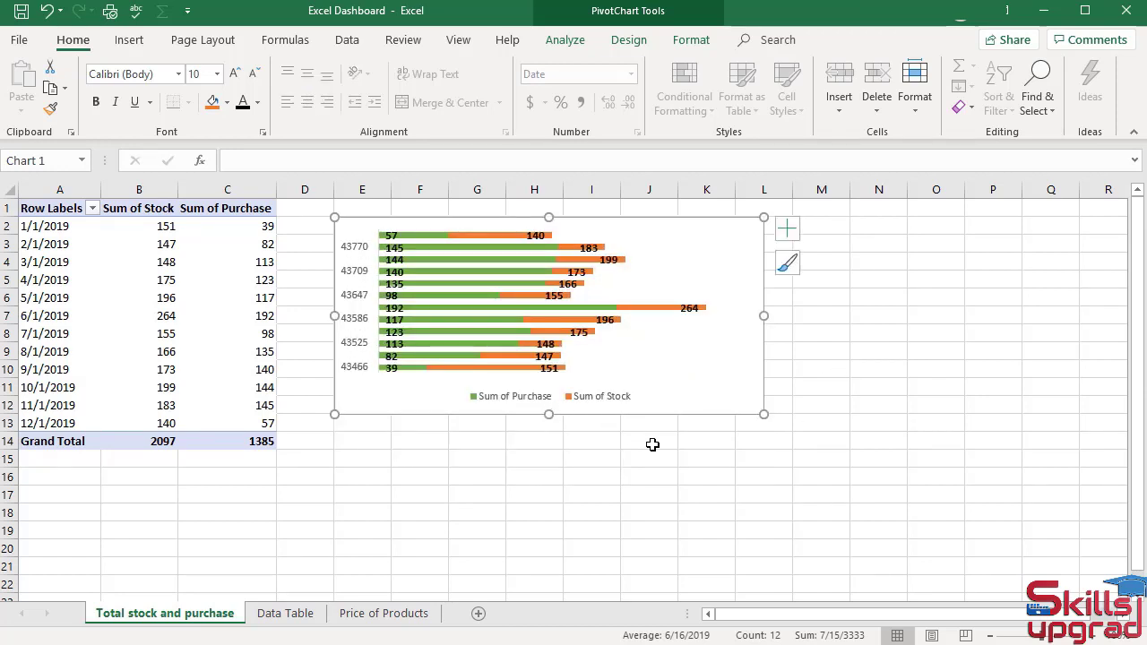